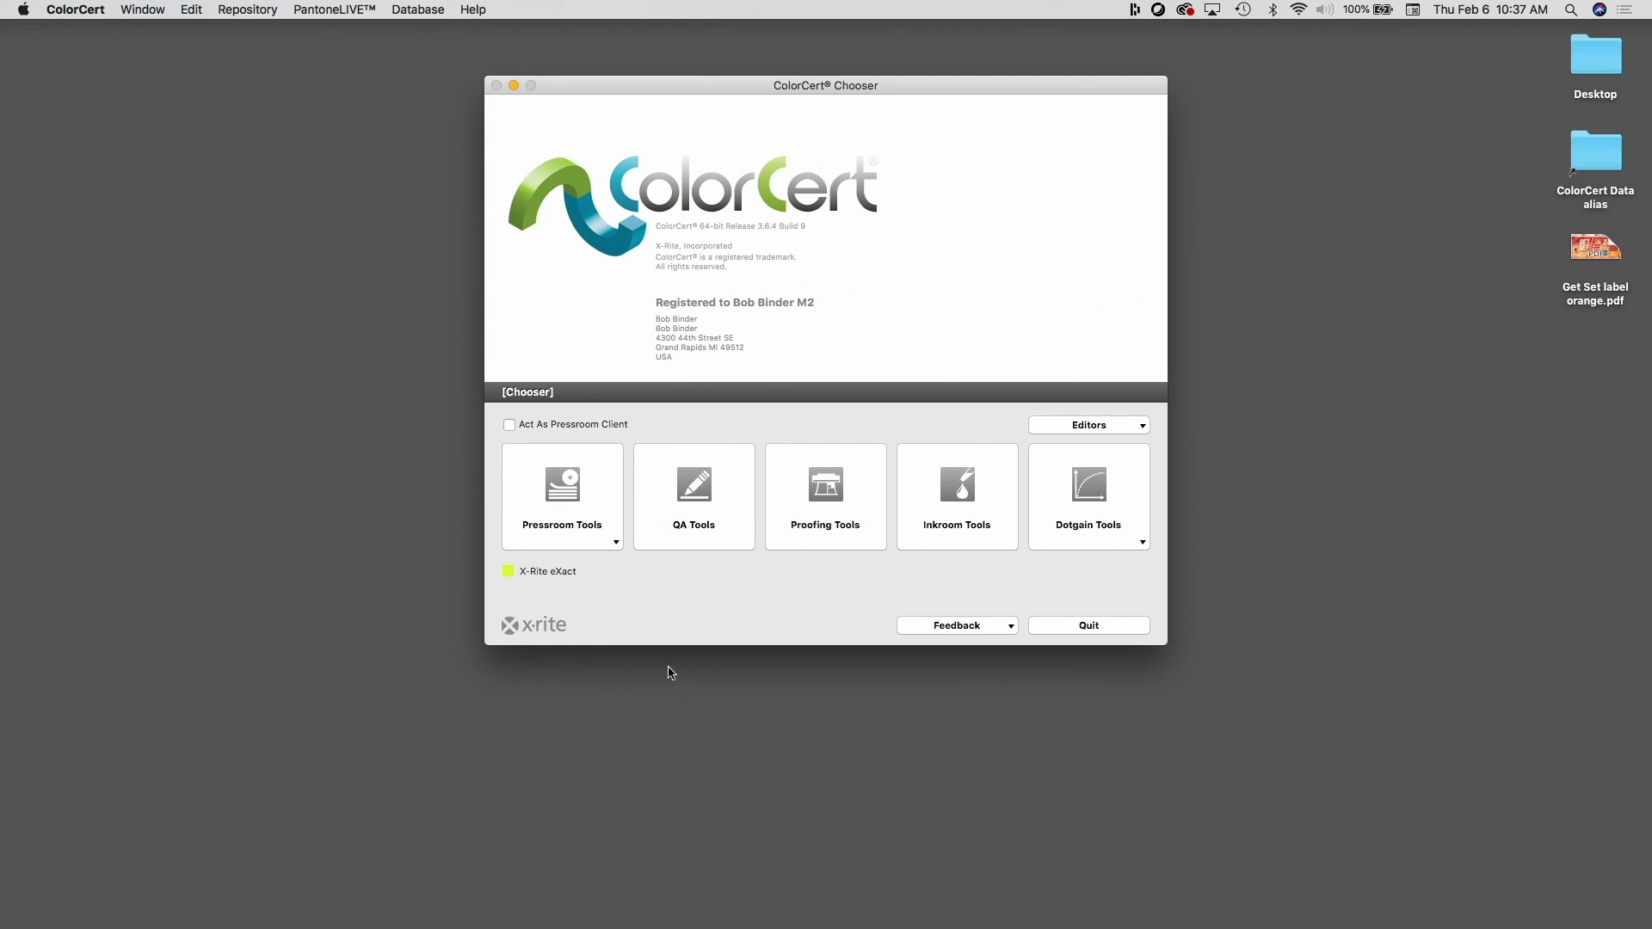
# Start a Job Setup Wizard job using Solids Template.cca from cc_applications as the template.
pyautogui.click(578, 528)
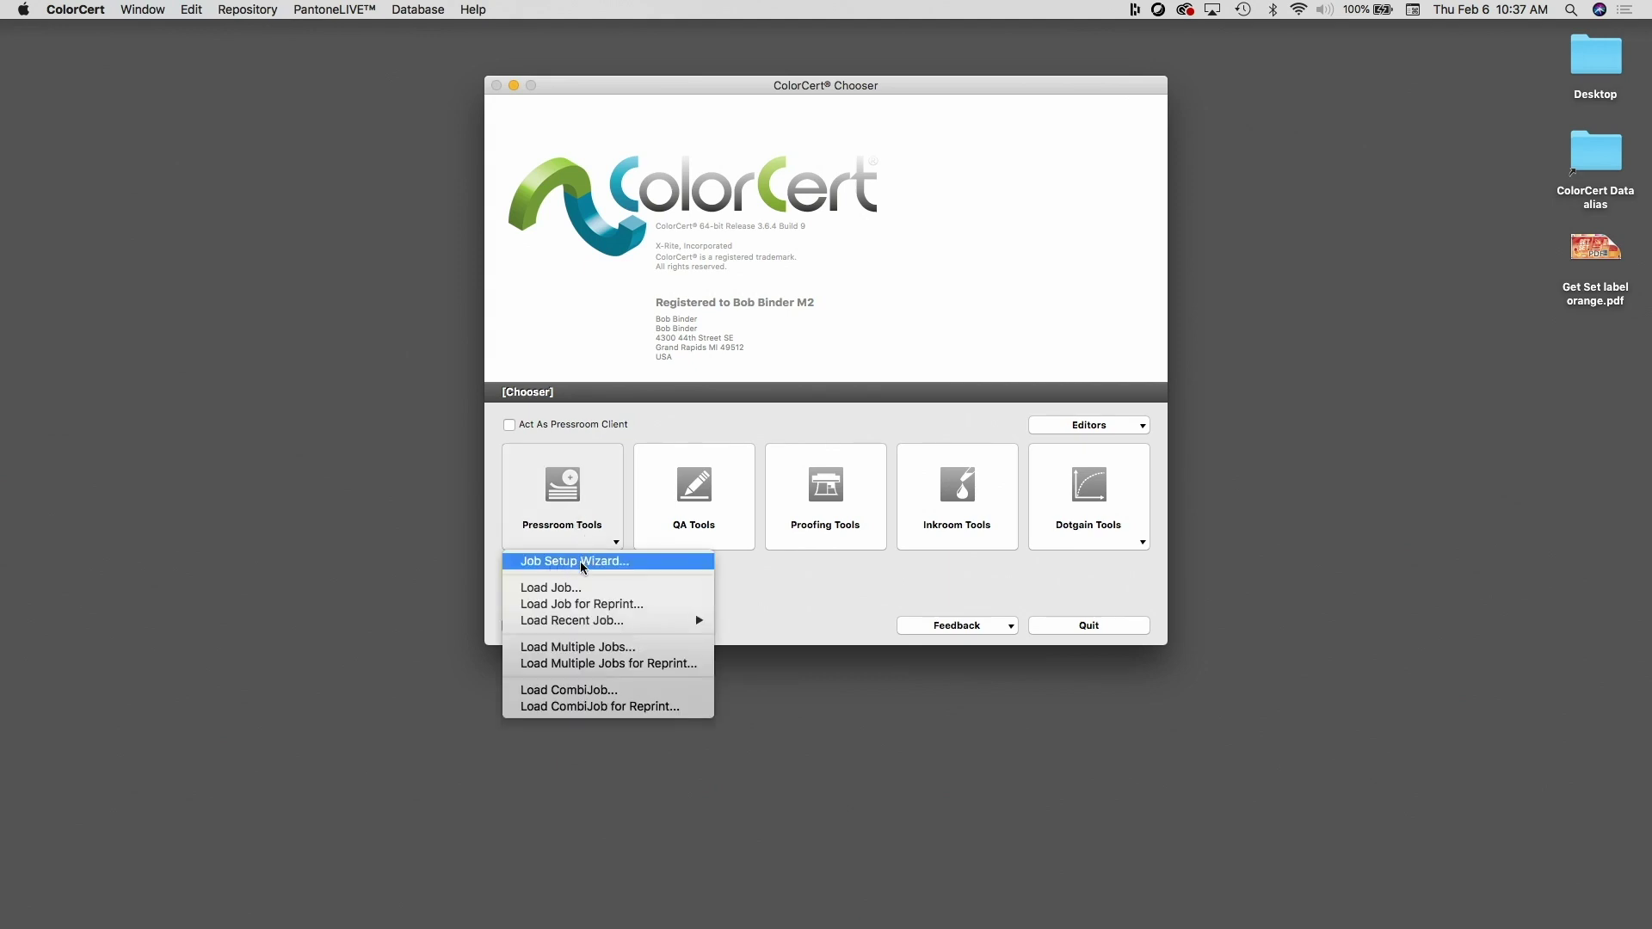
pyautogui.click(581, 560)
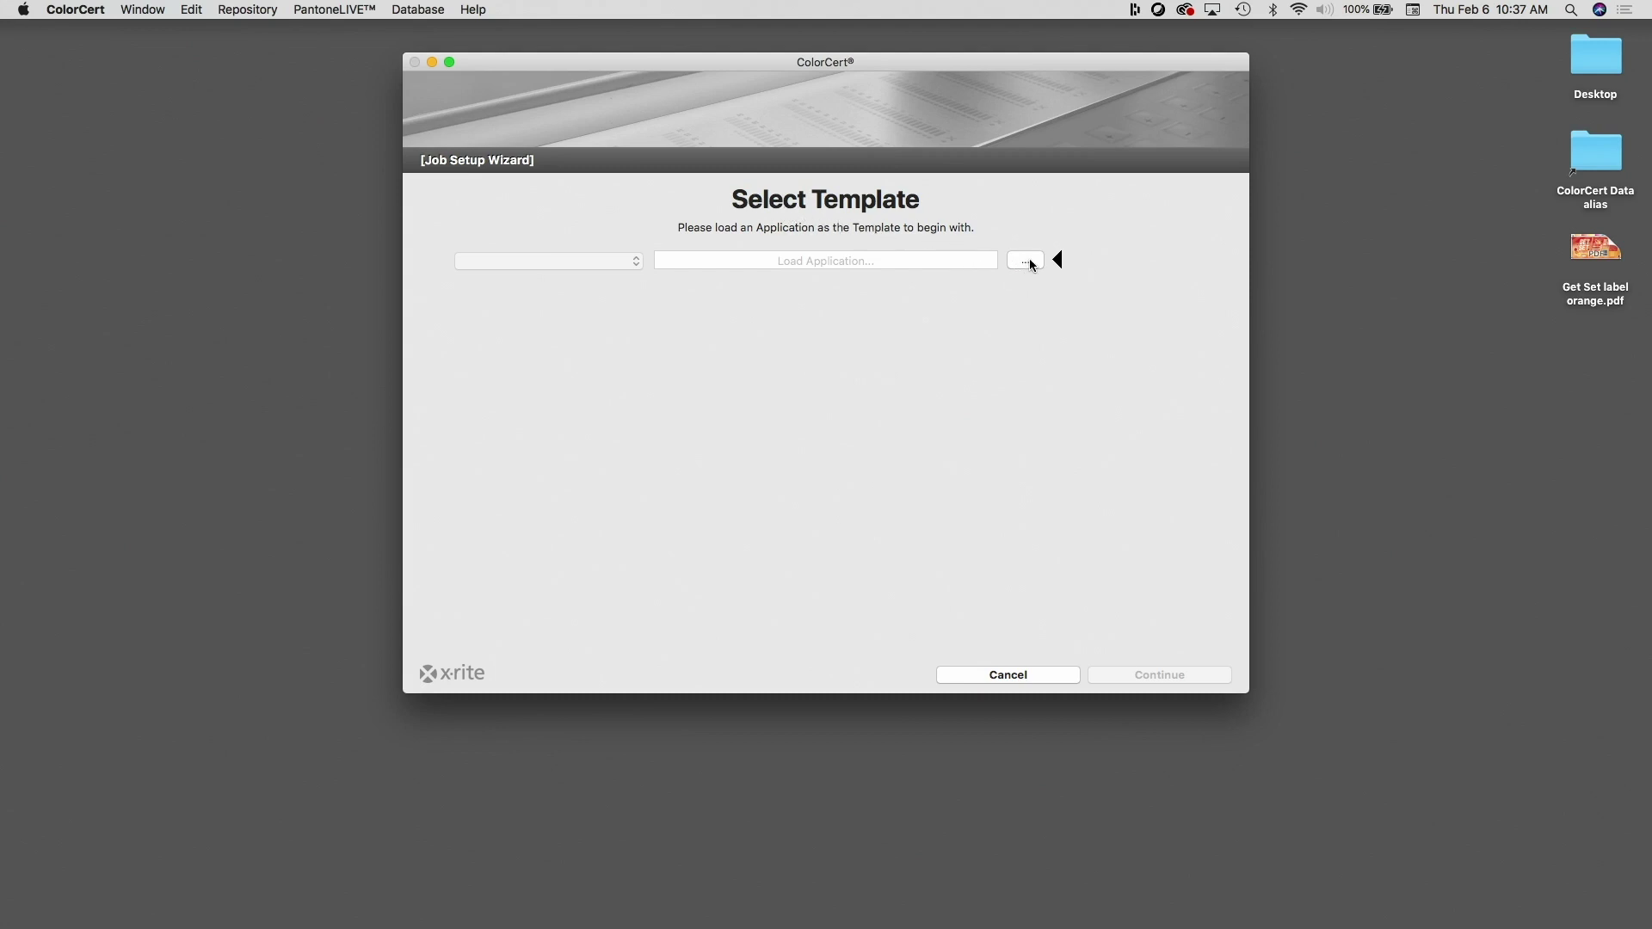
pyautogui.click(1023, 258)
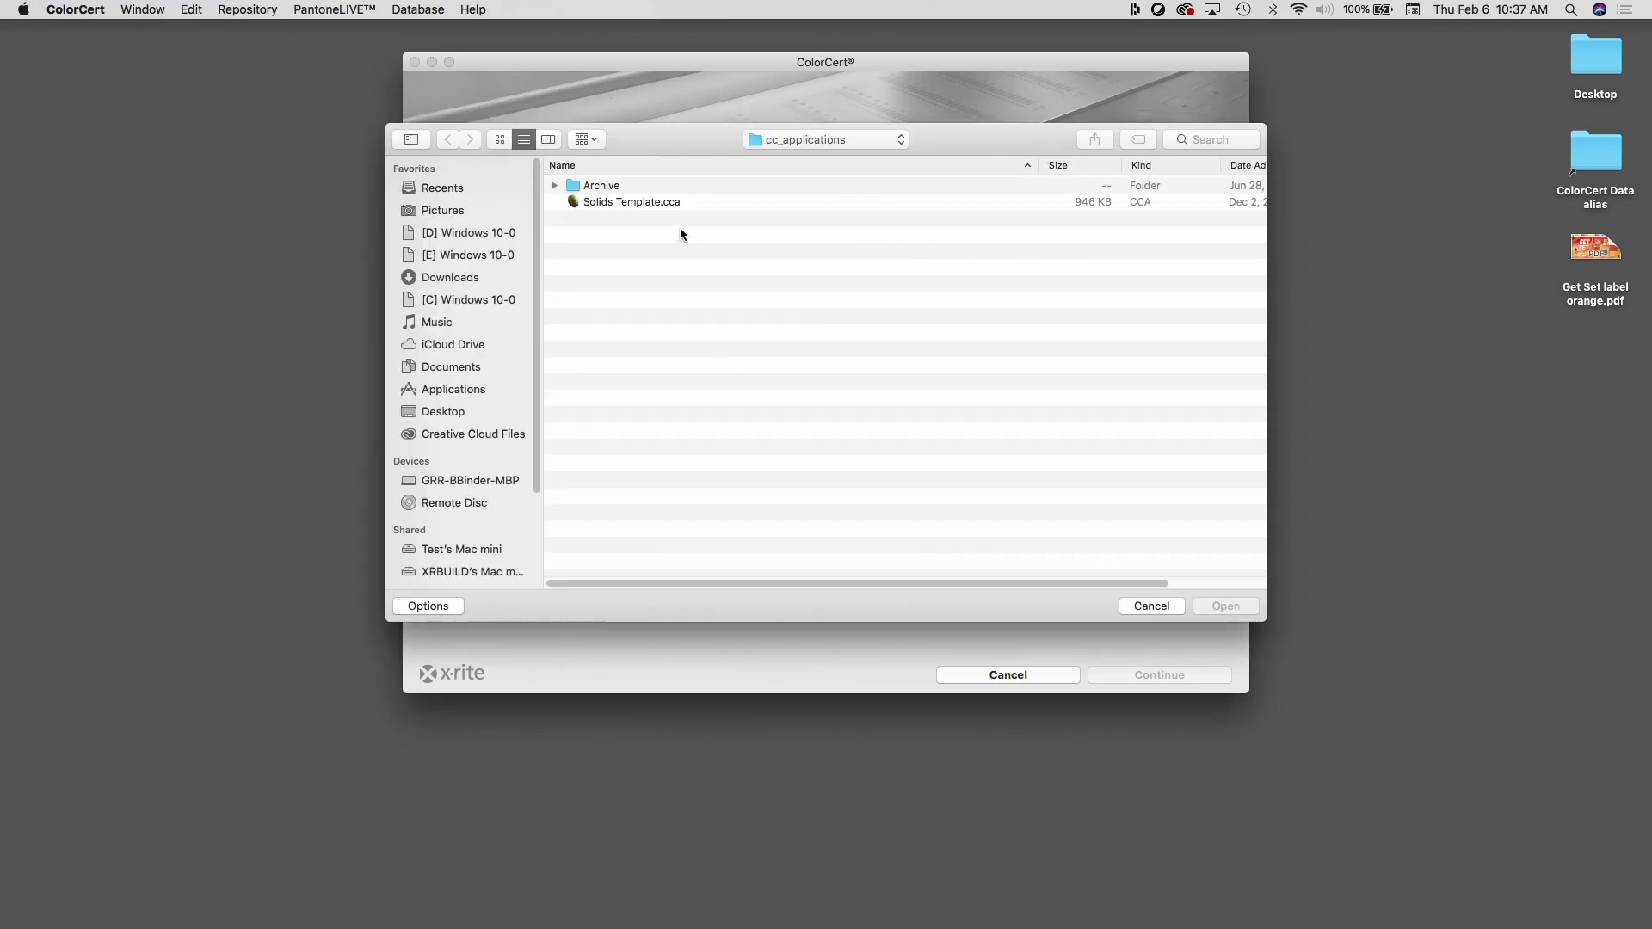
pyautogui.click(621, 207)
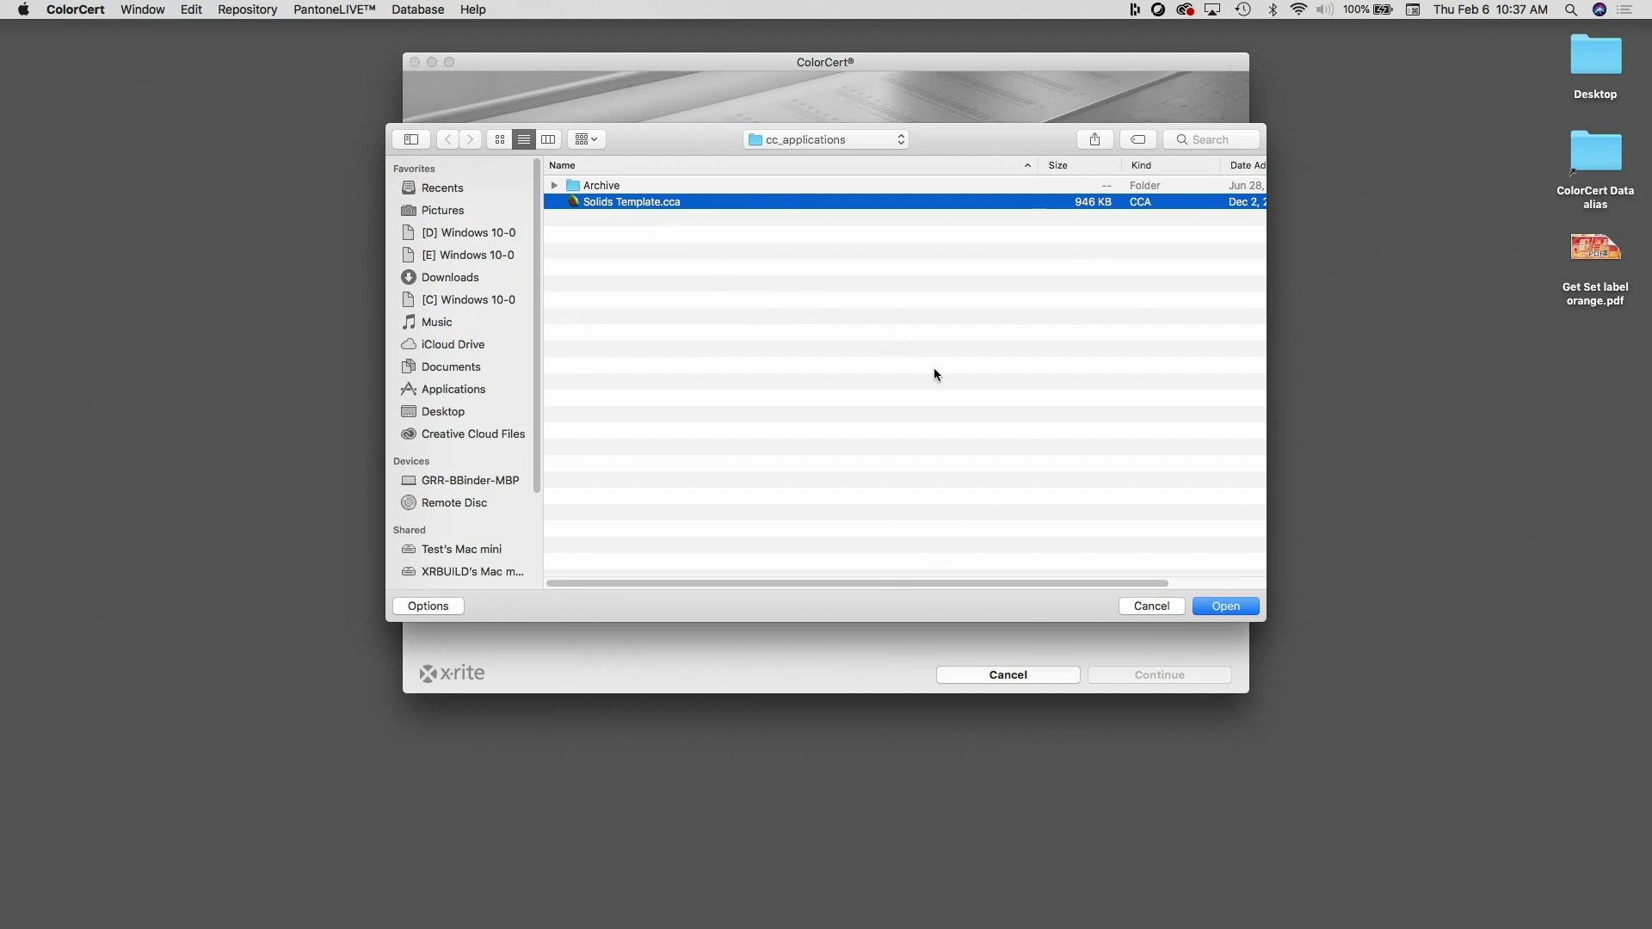
pyautogui.click(1222, 607)
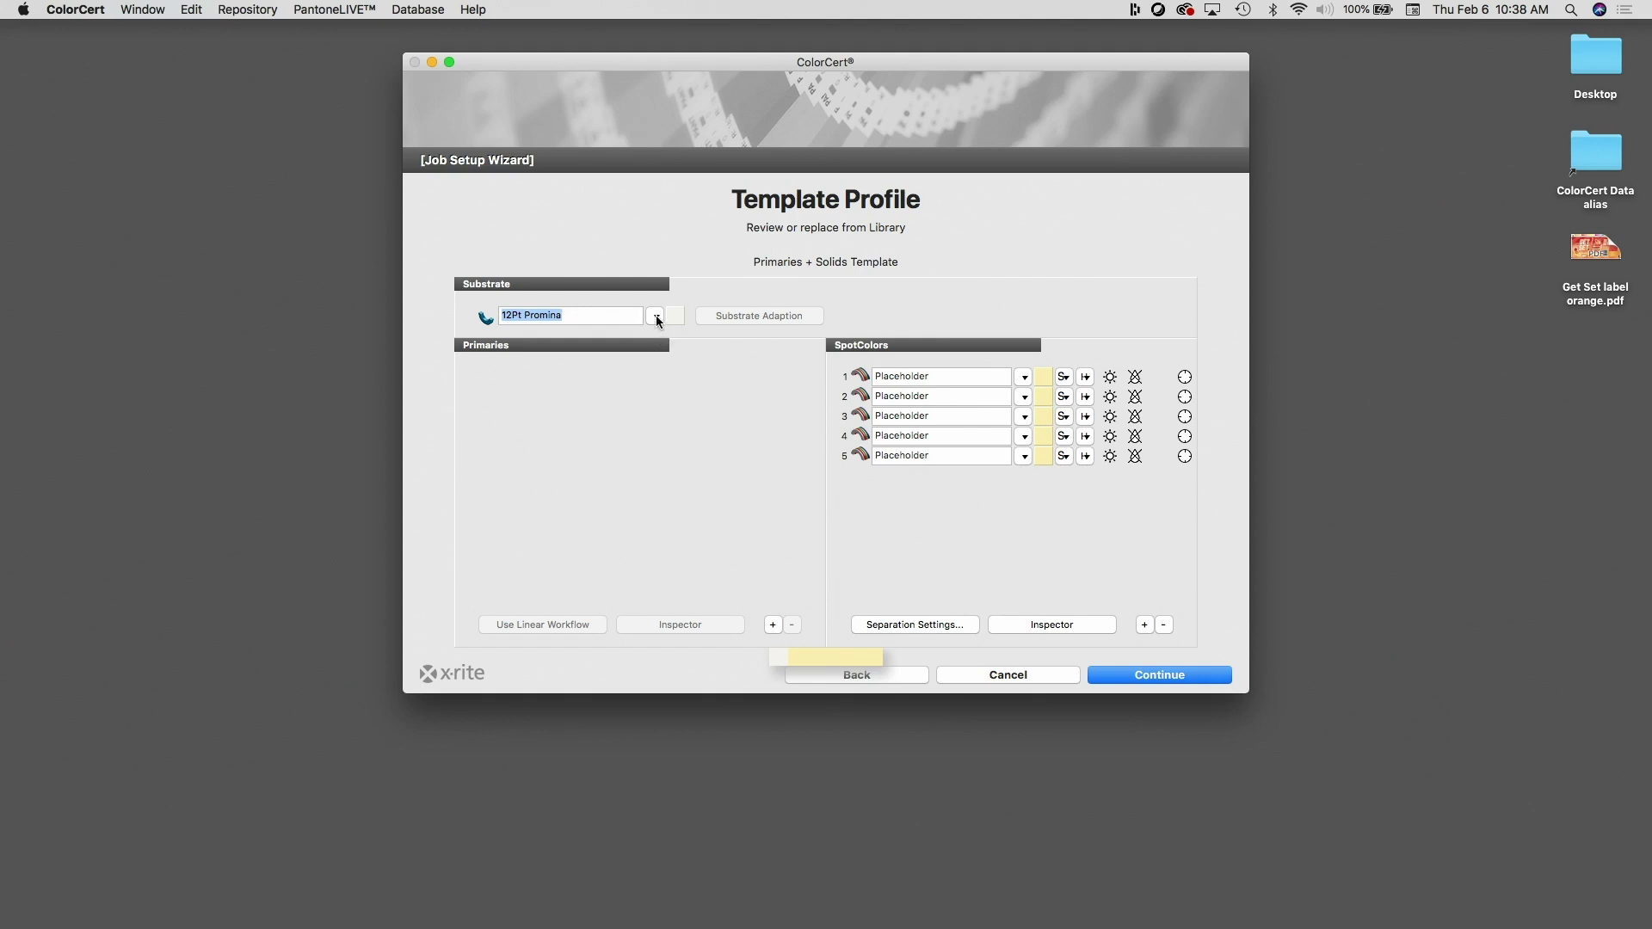
# Leave the 12Pt Promina substrate unchanged and remove placeholder spot colors 5 and 4.
pyautogui.click(657, 319)
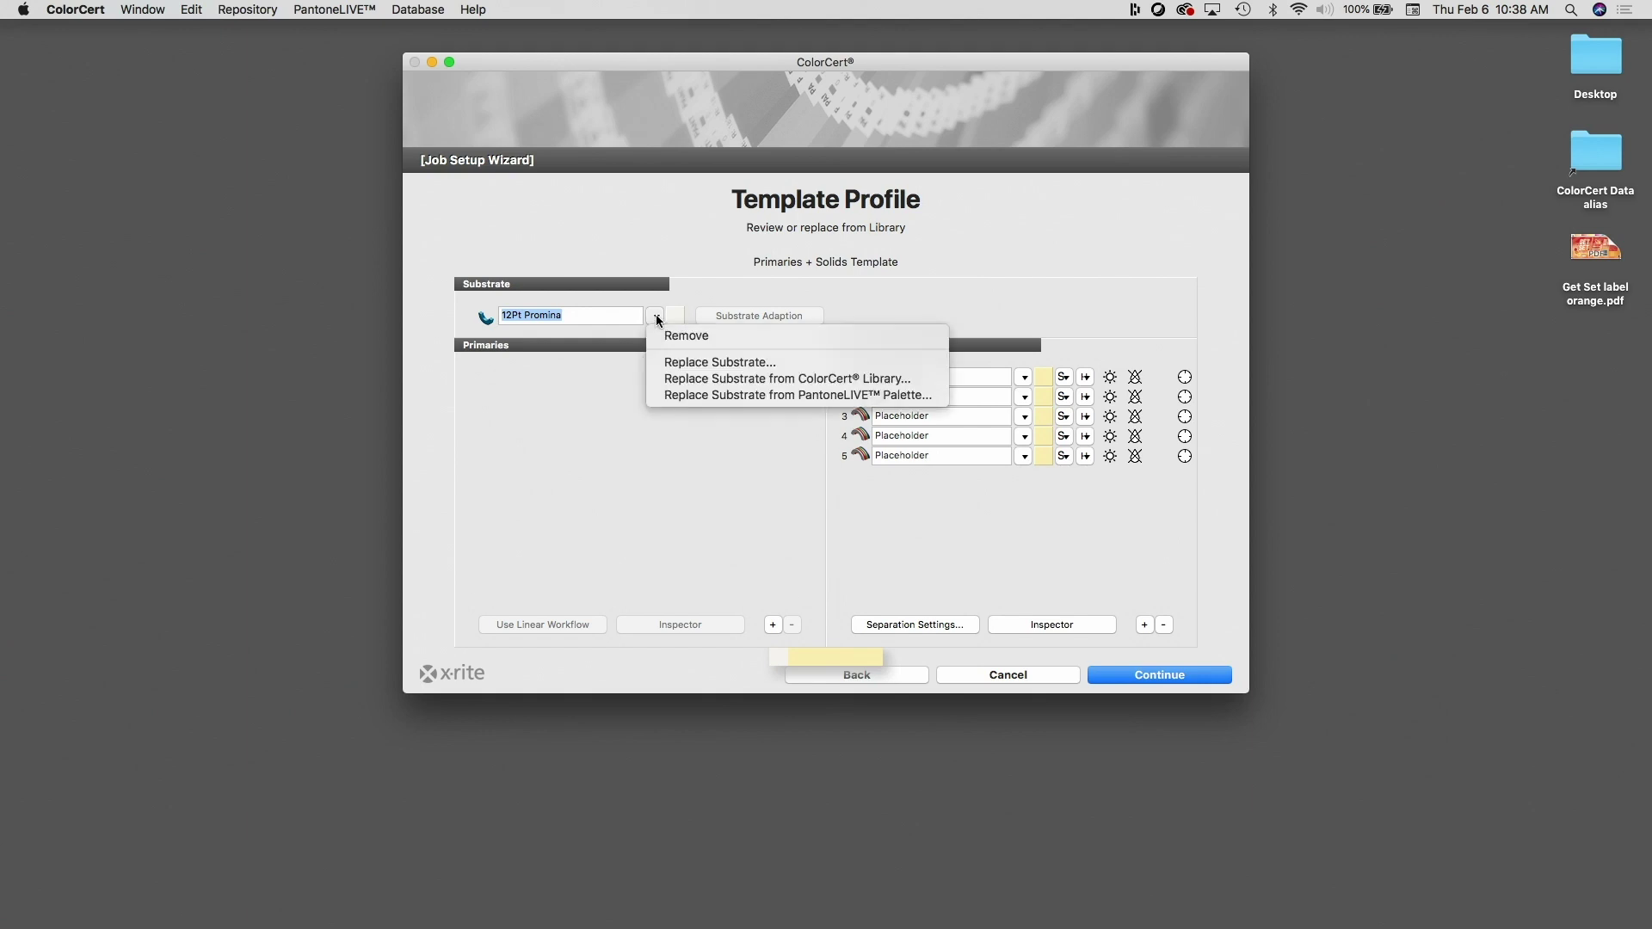
pyautogui.click(740, 440)
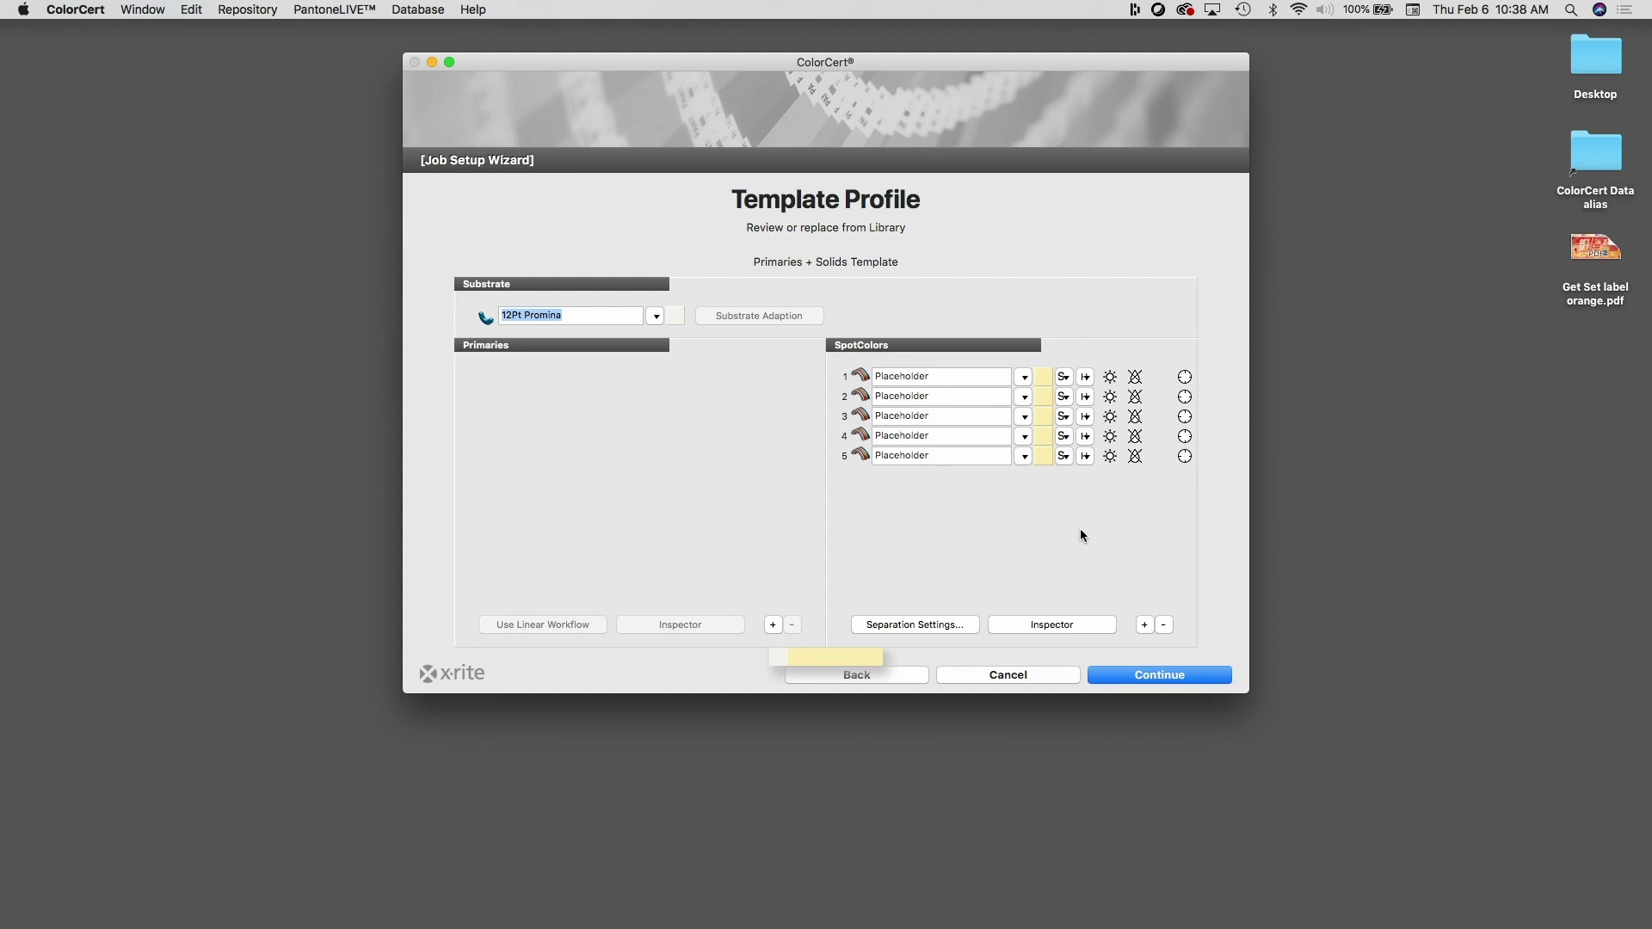
pyautogui.click(1163, 626)
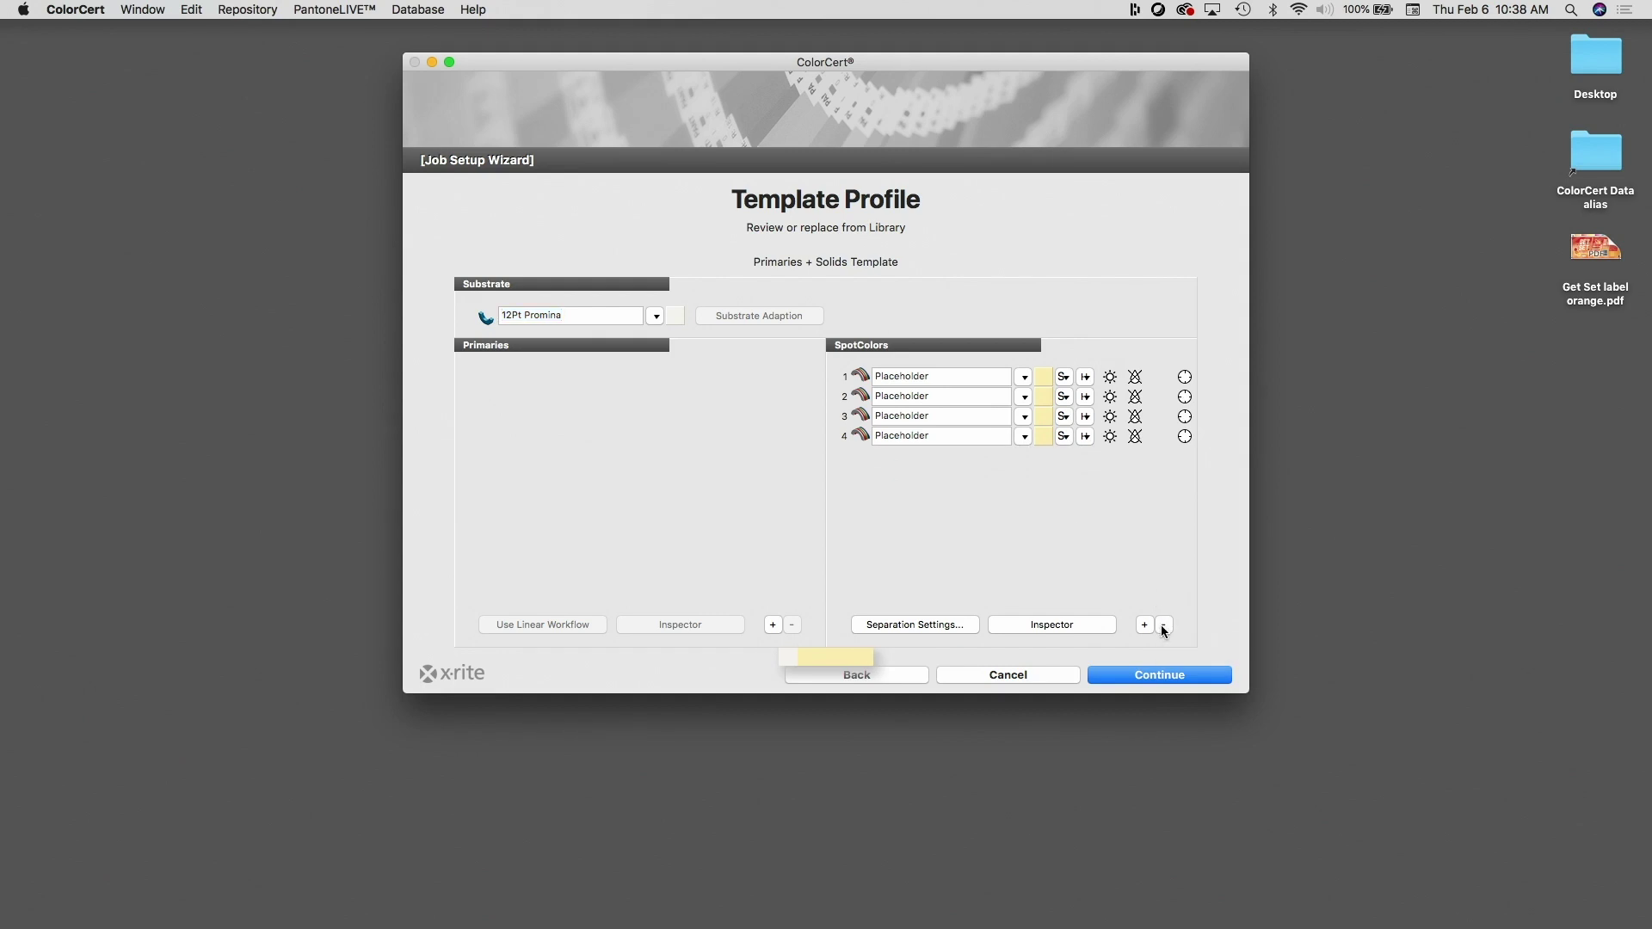
pyautogui.click(1162, 625)
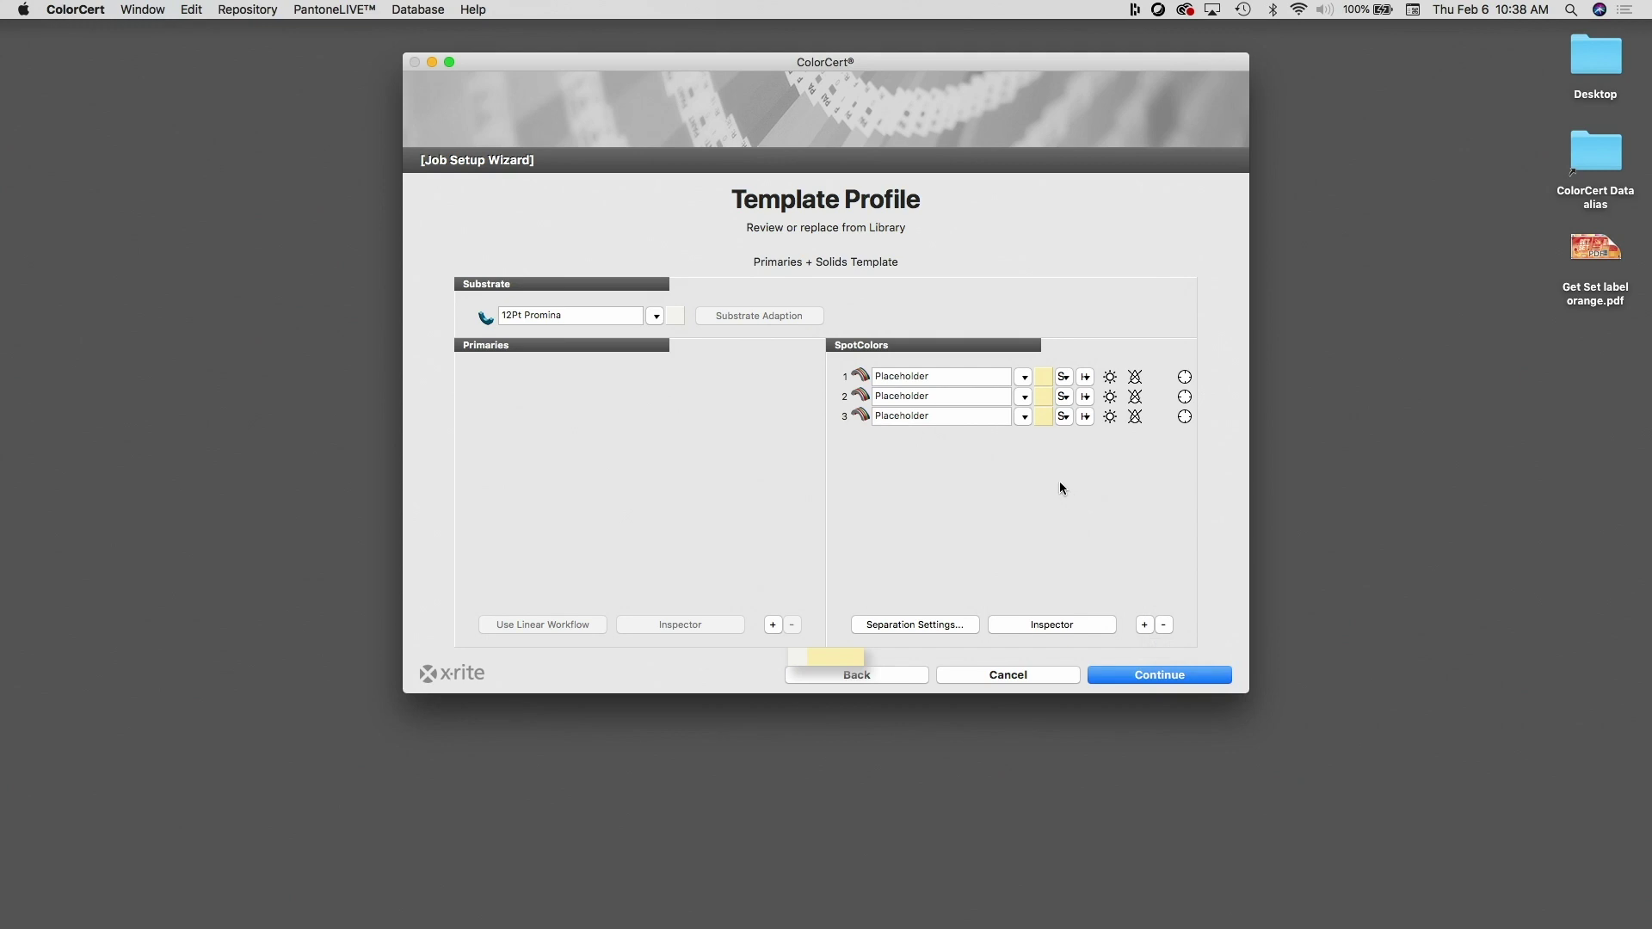
# Load Label Expo Light Orange.ccc from cc_spotcolors into spot color 3.
pyautogui.click(1024, 420)
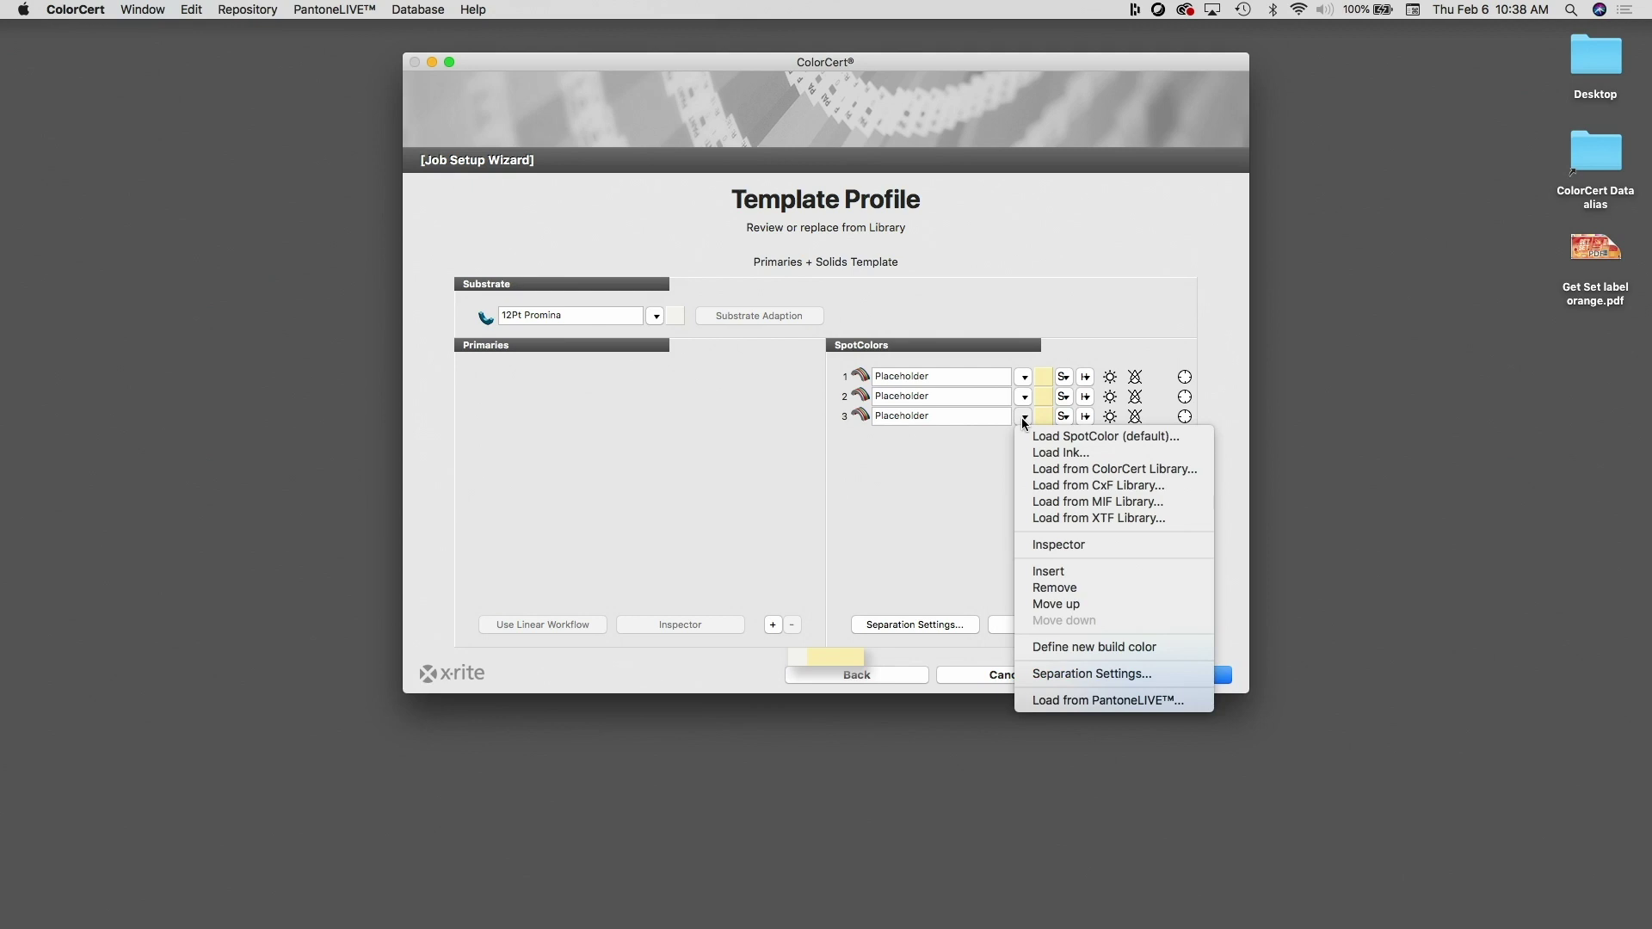
pyautogui.click(1066, 437)
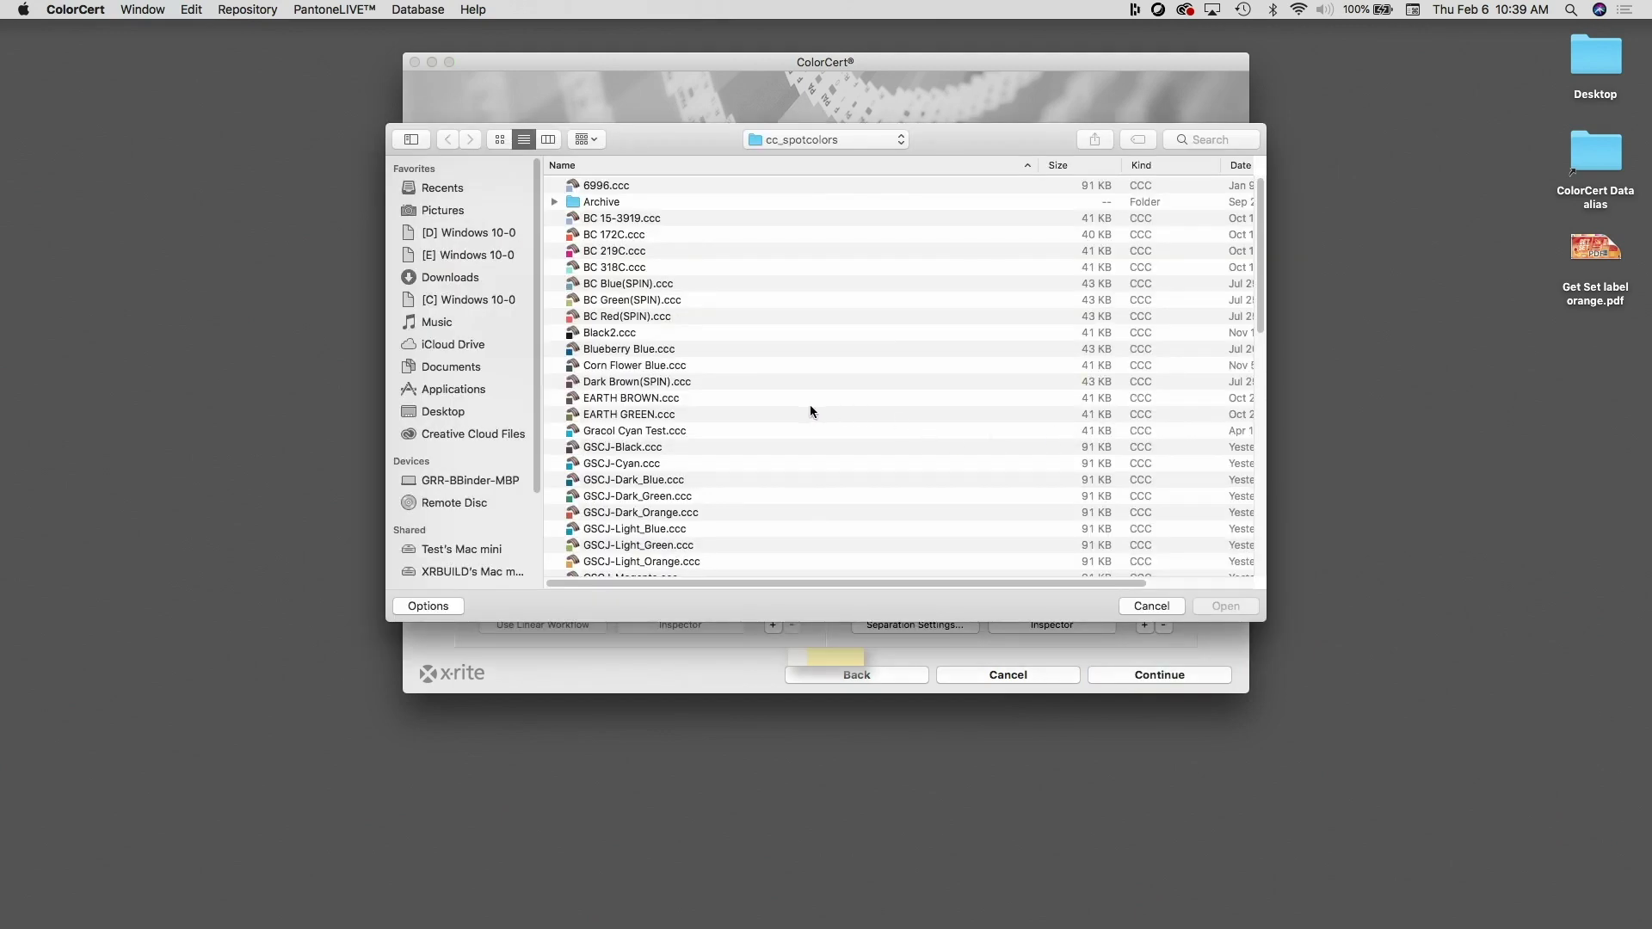
pyautogui.scroll(-2, 721, 415)
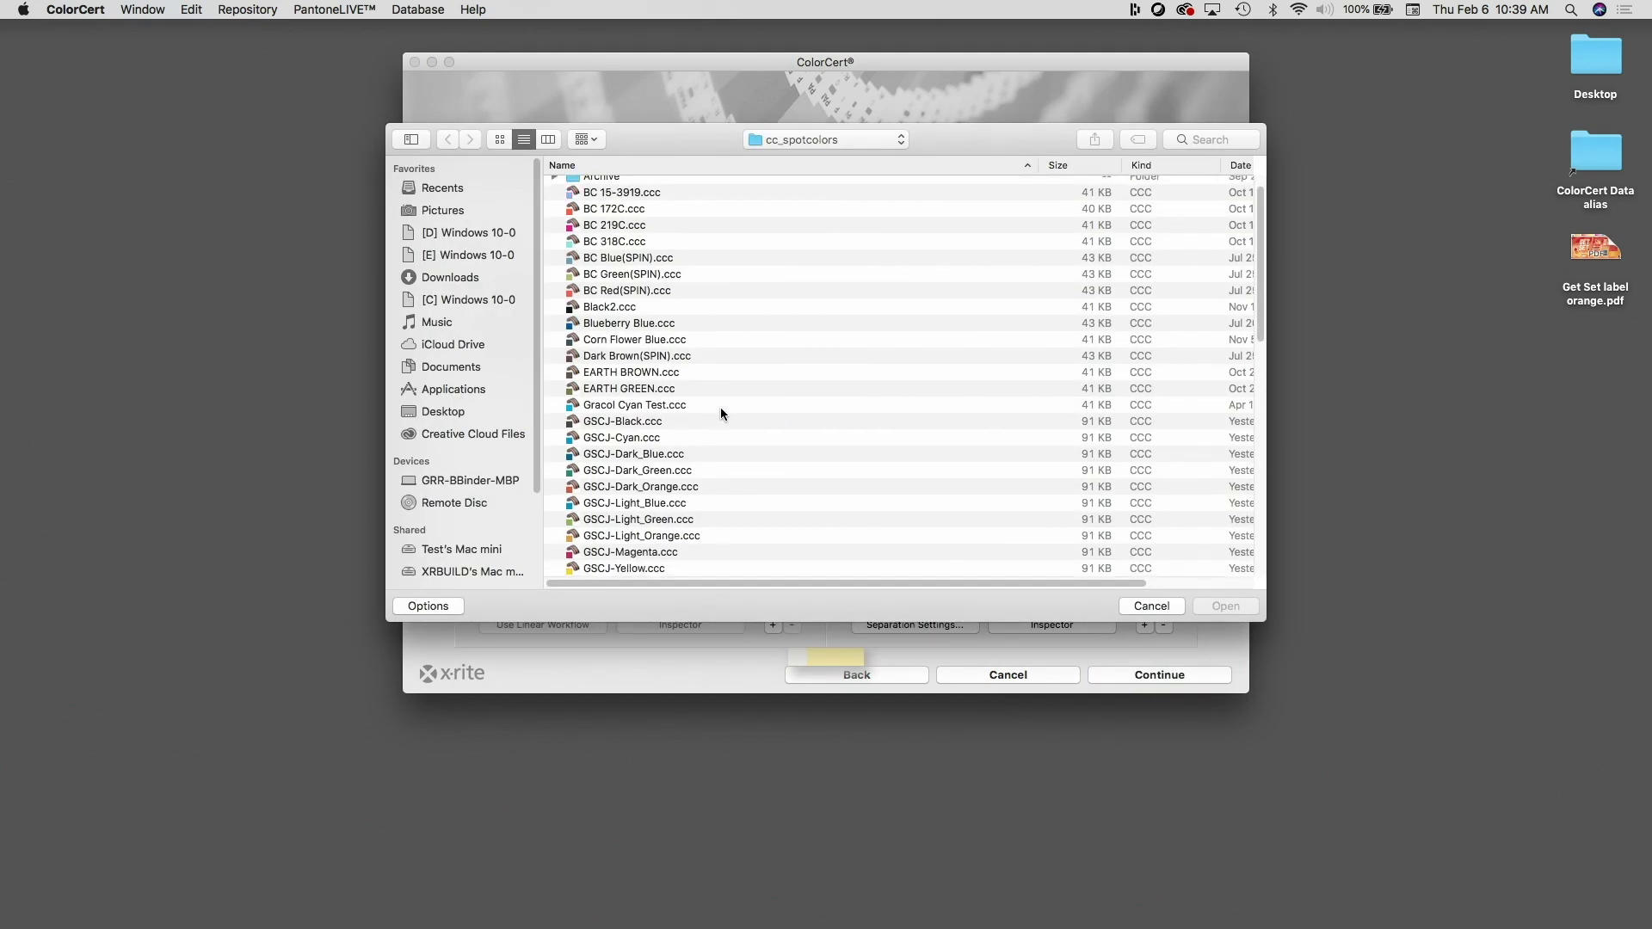
pyautogui.scroll(-7, 721, 414)
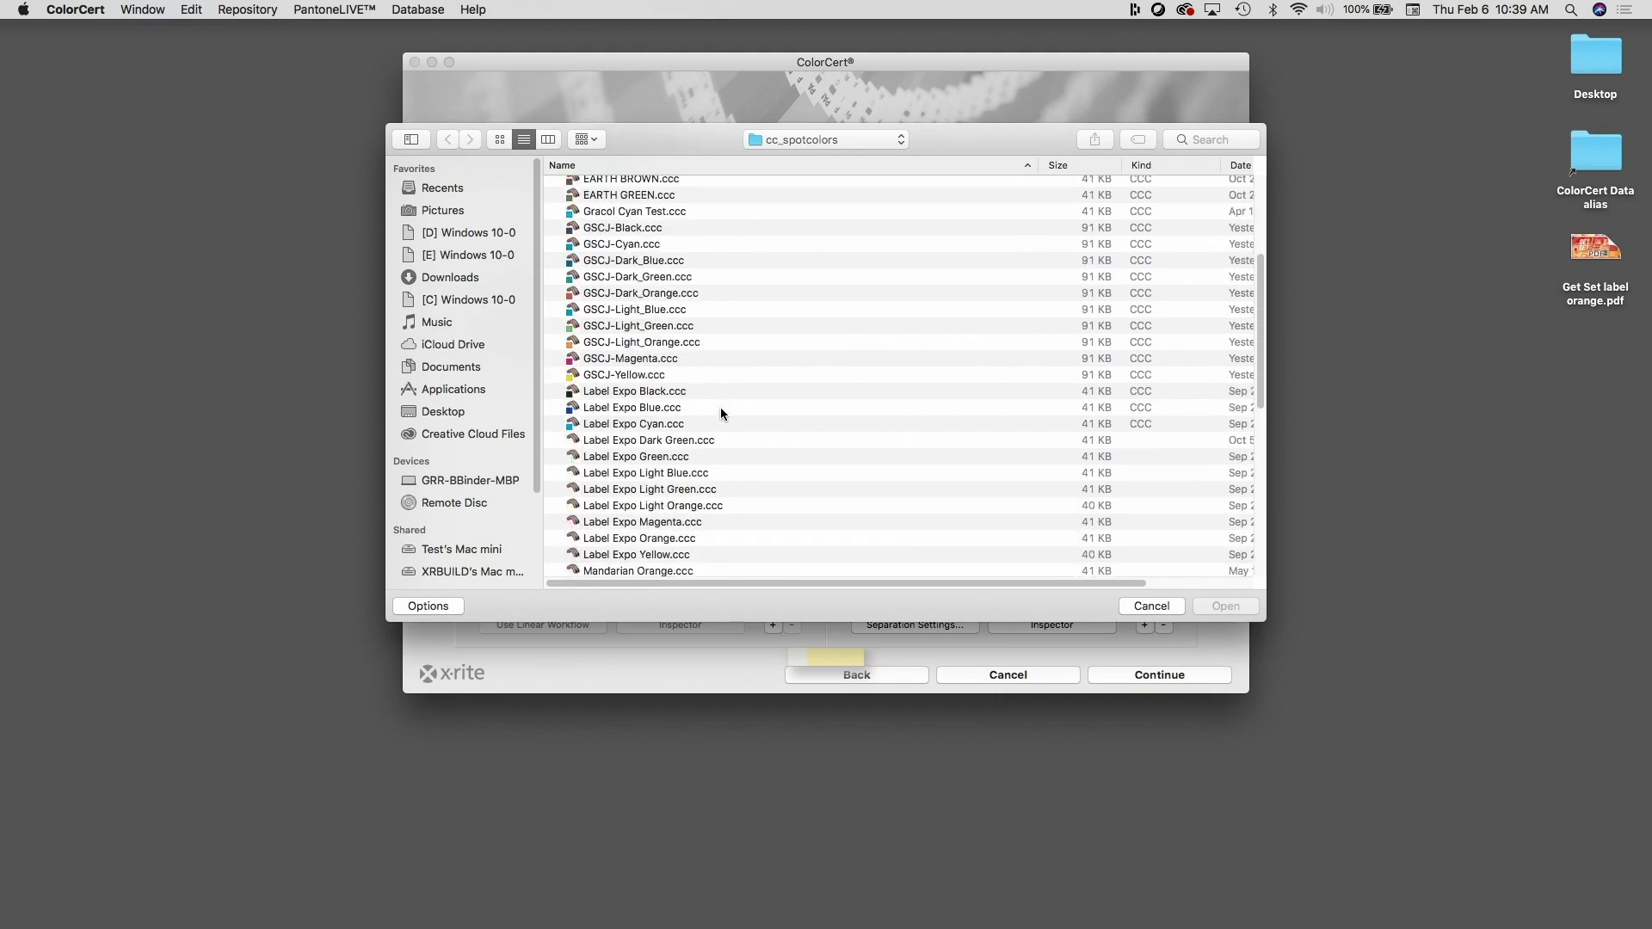
pyautogui.scroll(-1, 721, 413)
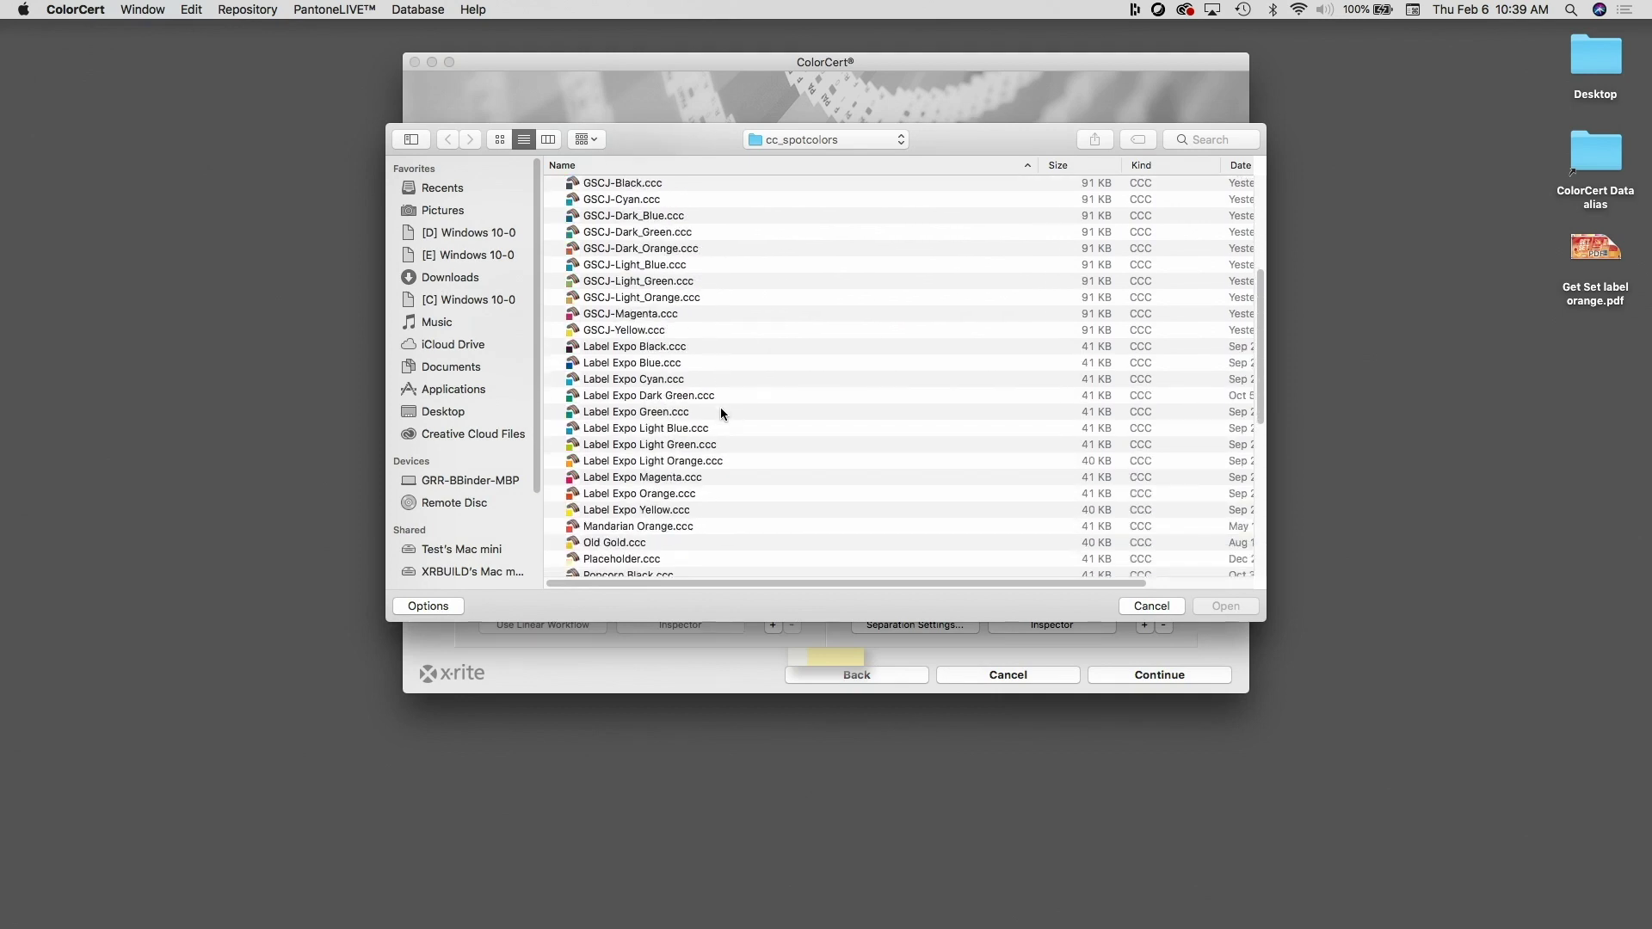
pyautogui.click(662, 465)
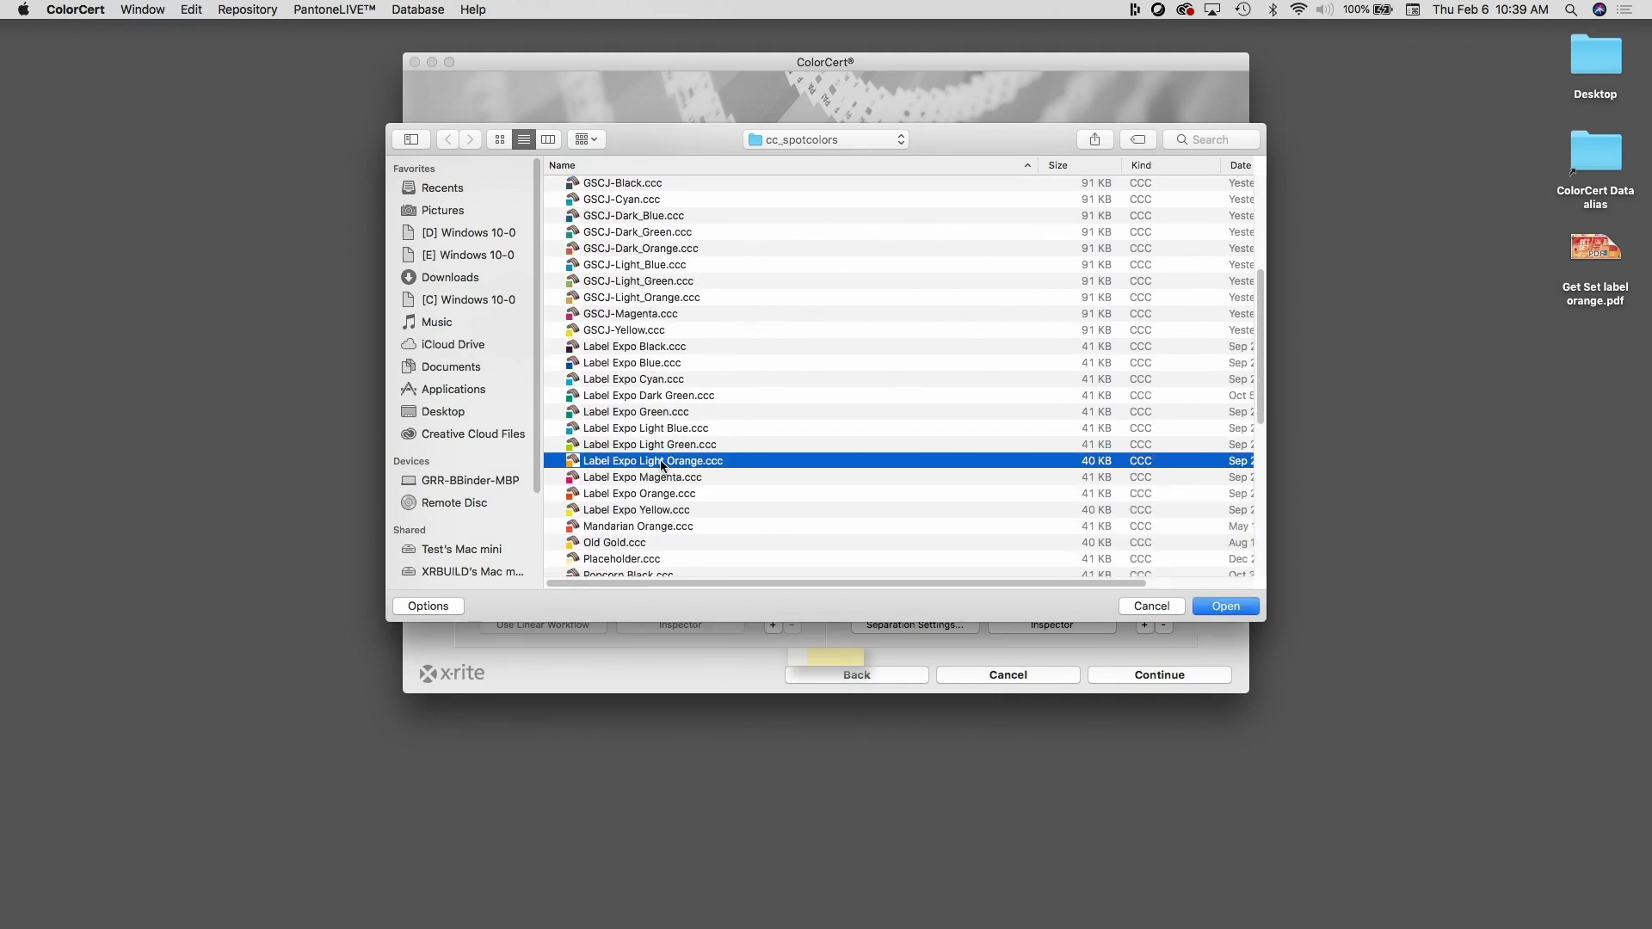
pyautogui.click(1206, 605)
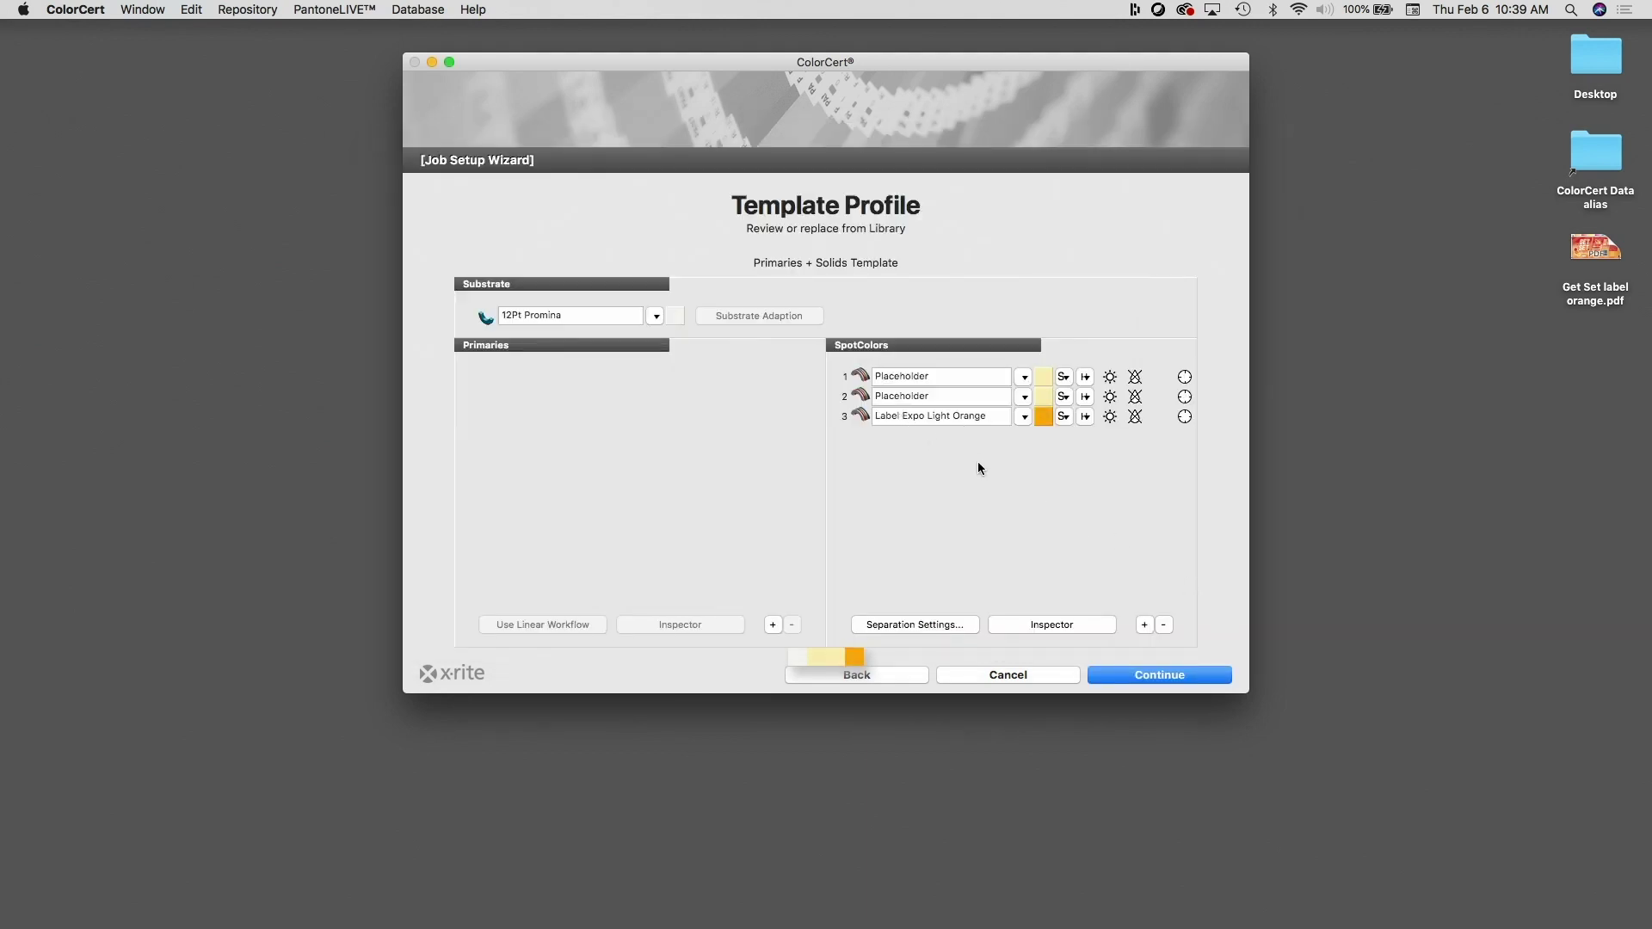
# Assign PANTONE Pink C from the PantoneLIVE library to spot color 2.
pyautogui.click(1024, 398)
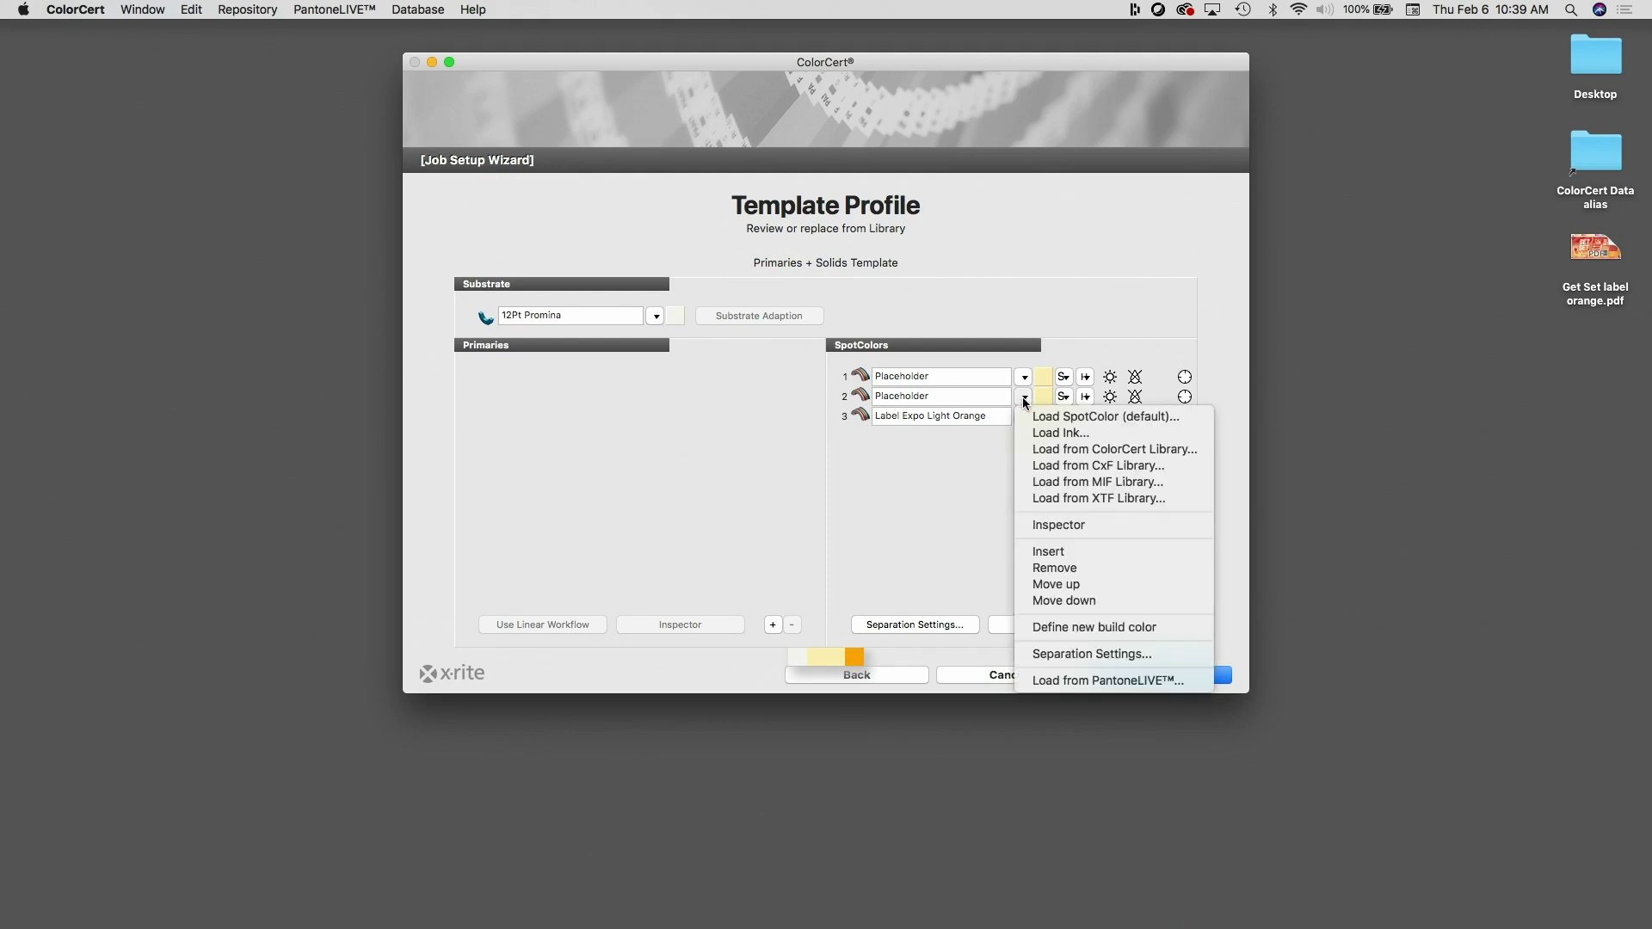
pyautogui.click(1087, 681)
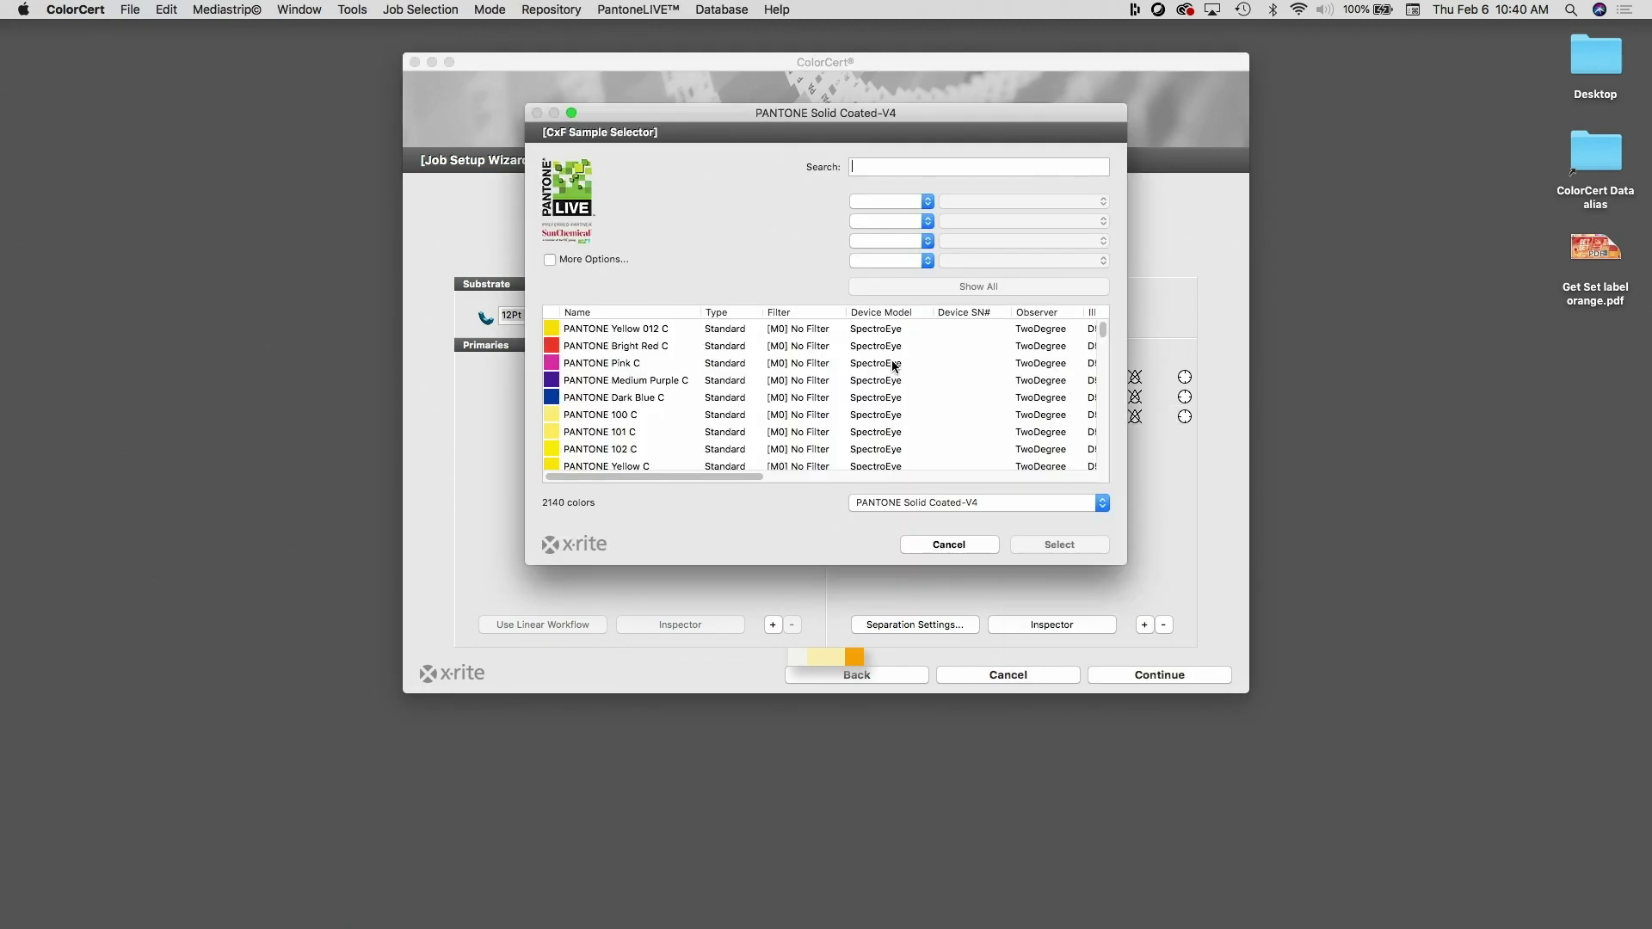
pyautogui.click(617, 363)
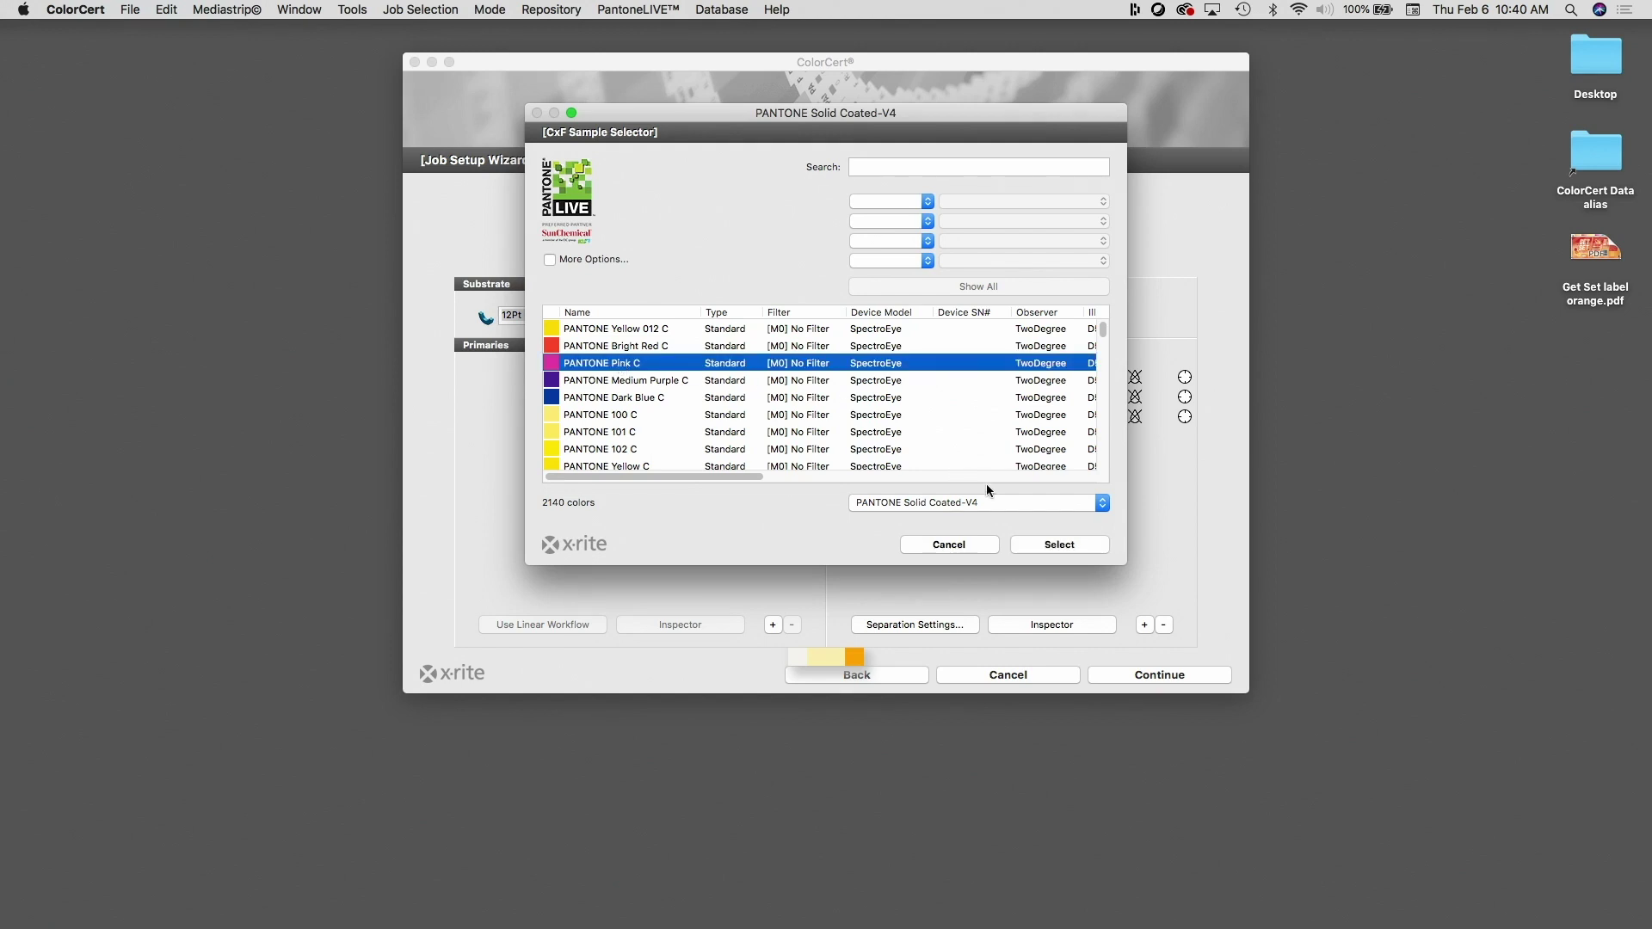
pyautogui.click(1050, 545)
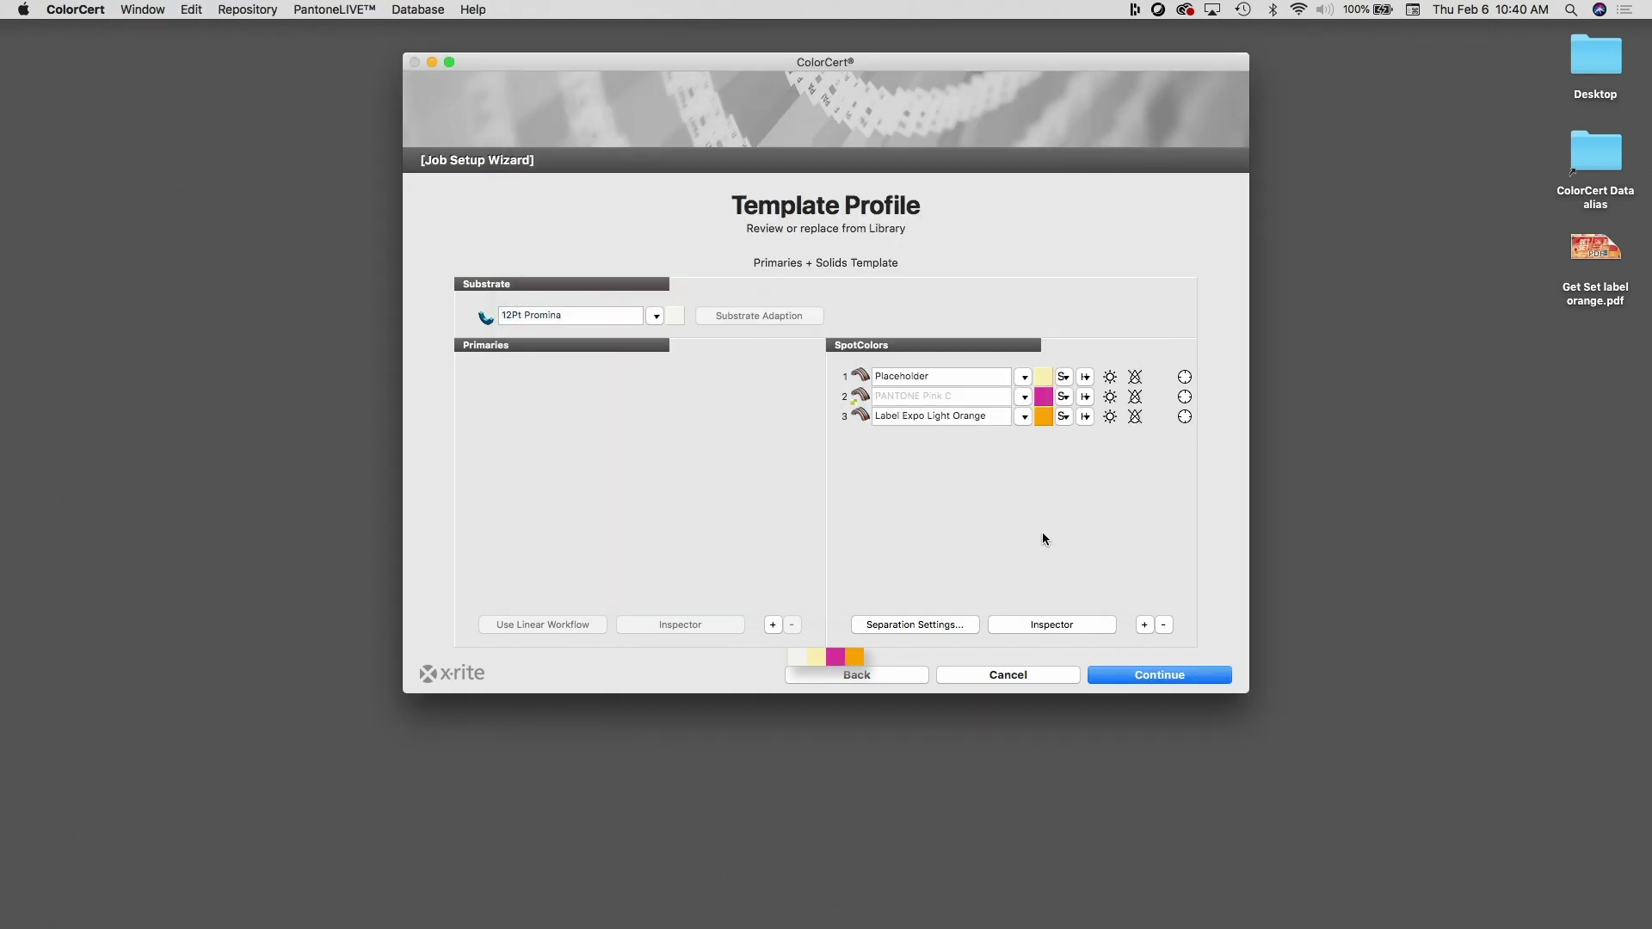
# Search PantoneLIVE for 347 and assign PANTONE 347 C to spot color 1.
pyautogui.click(1023, 379)
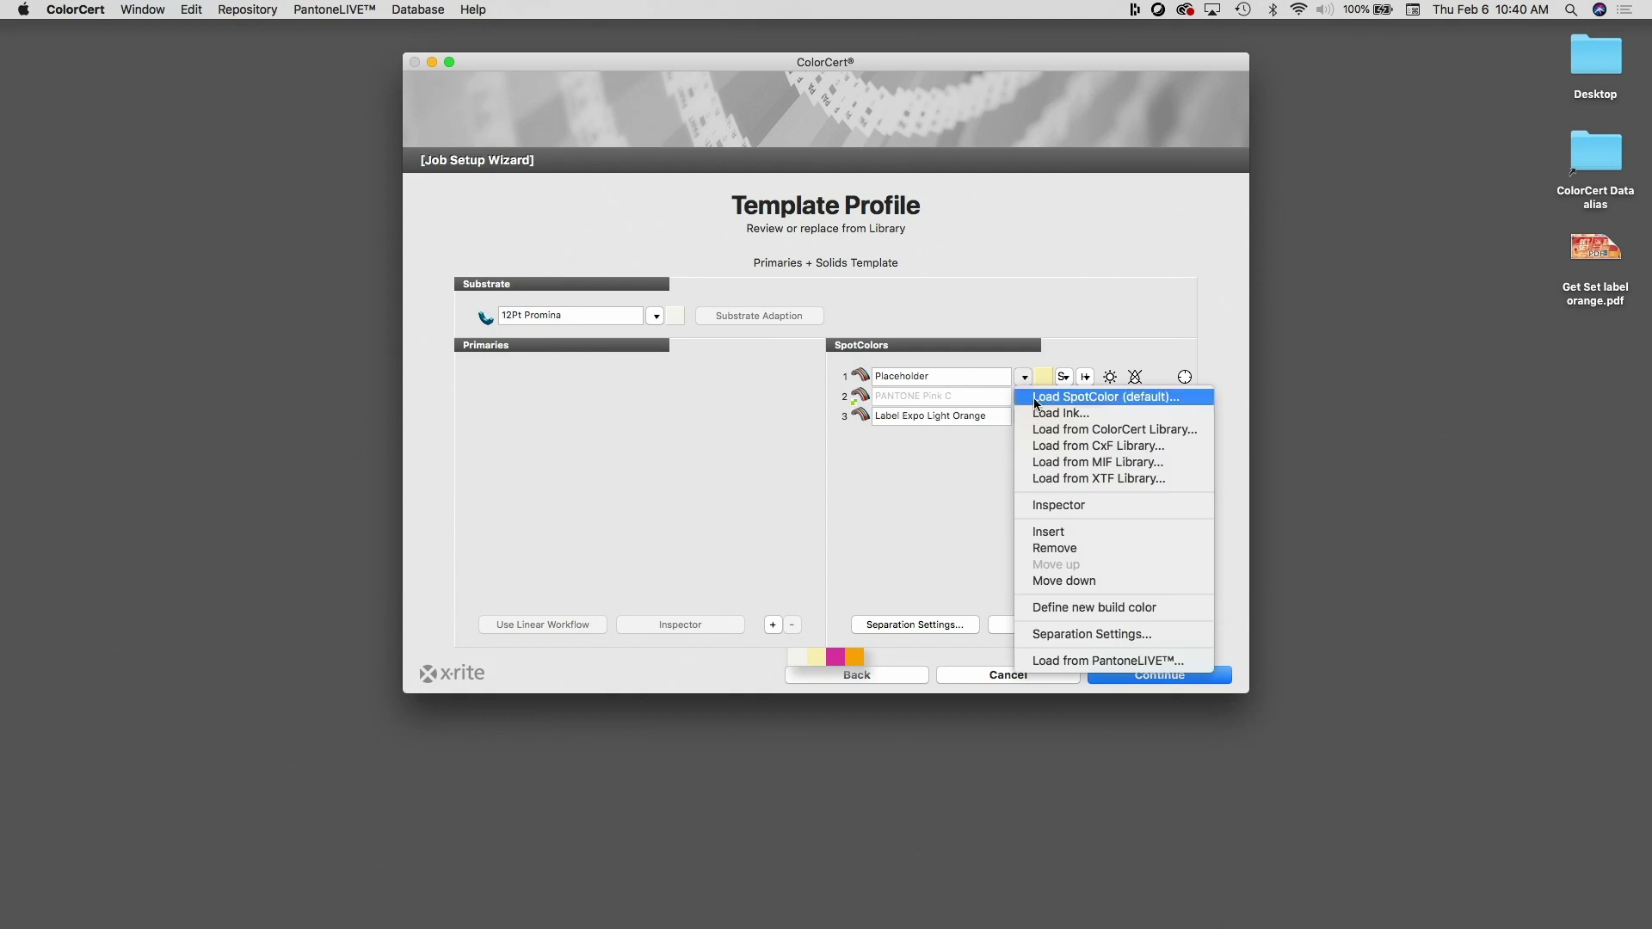
pyautogui.click(1076, 660)
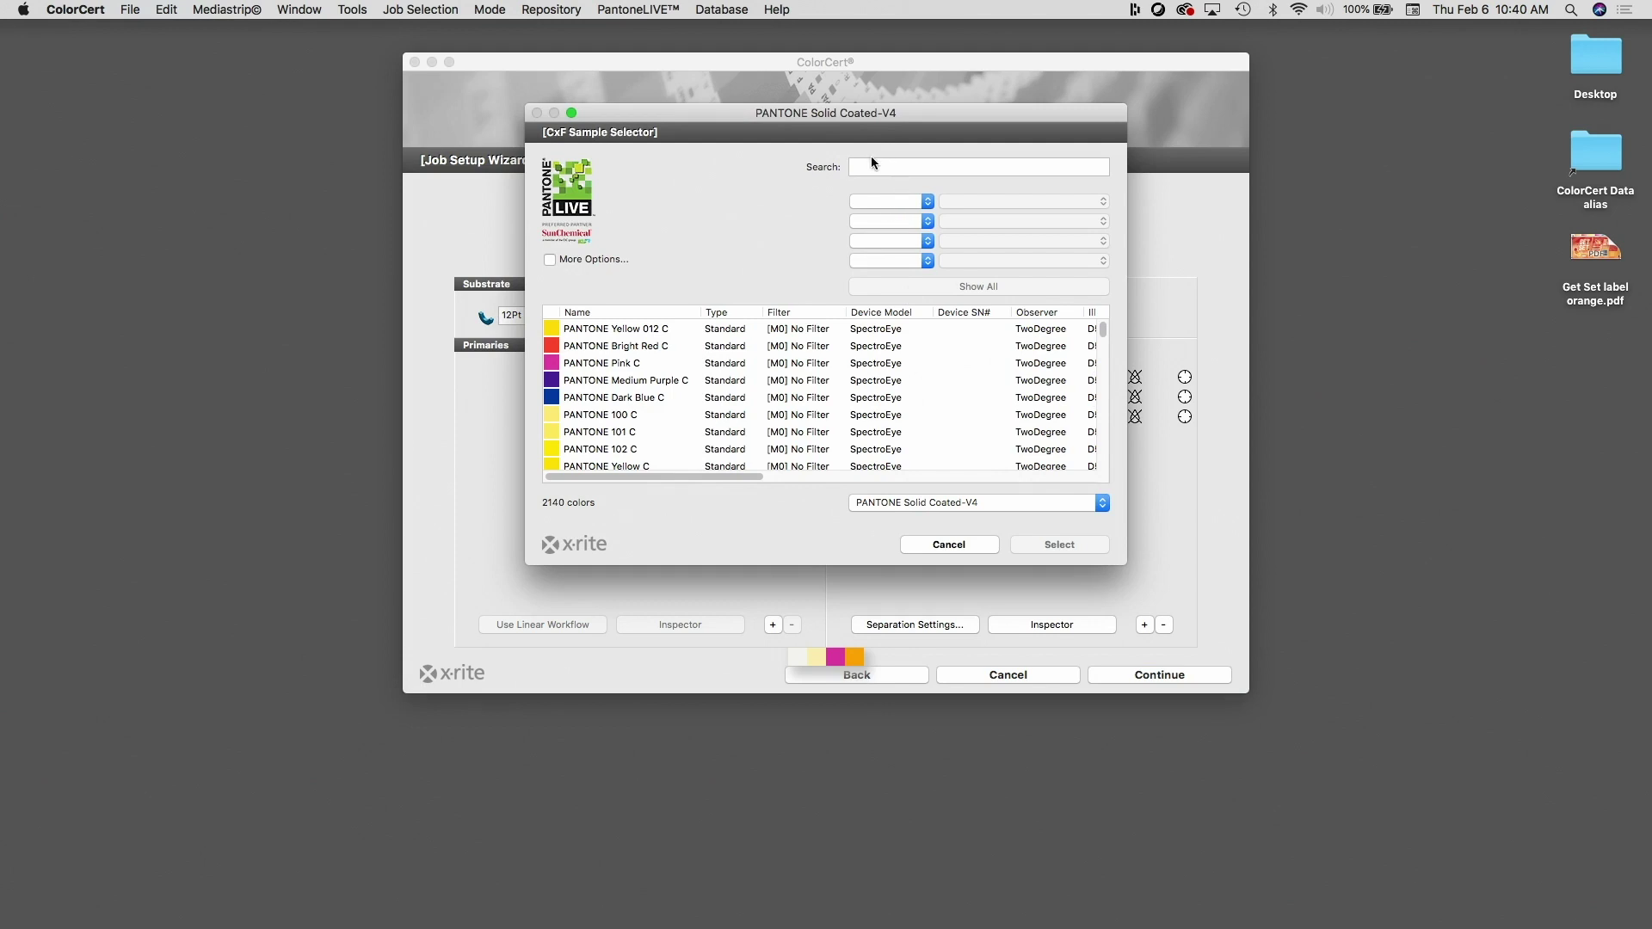
pyautogui.write('347')
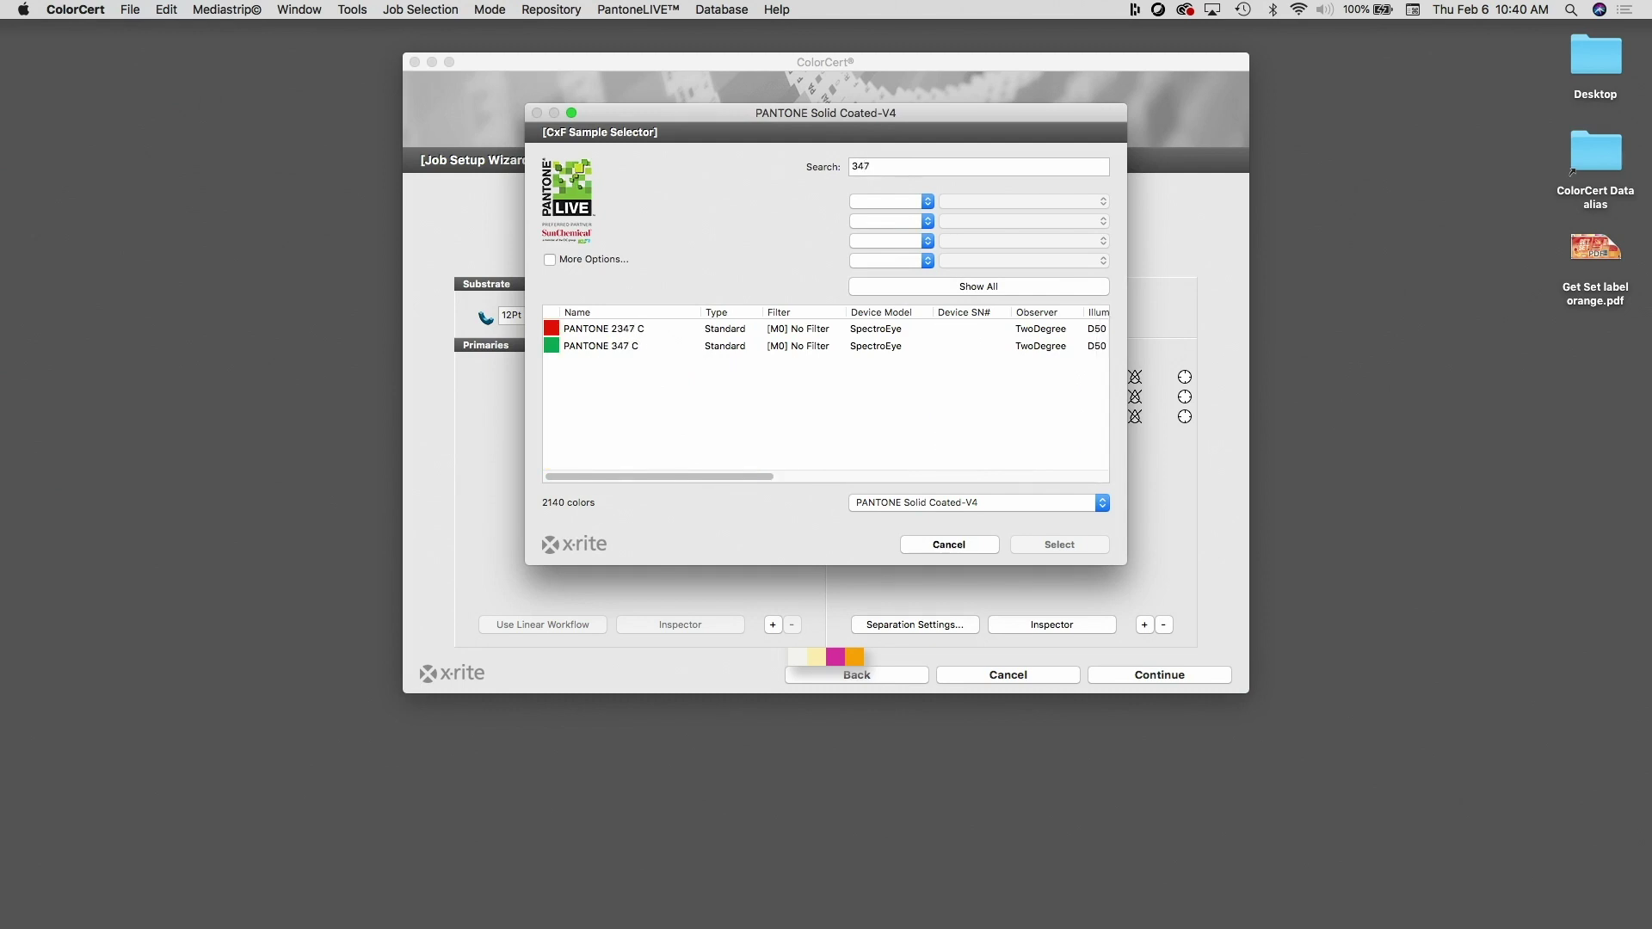
pyautogui.doubleClick(610, 347)
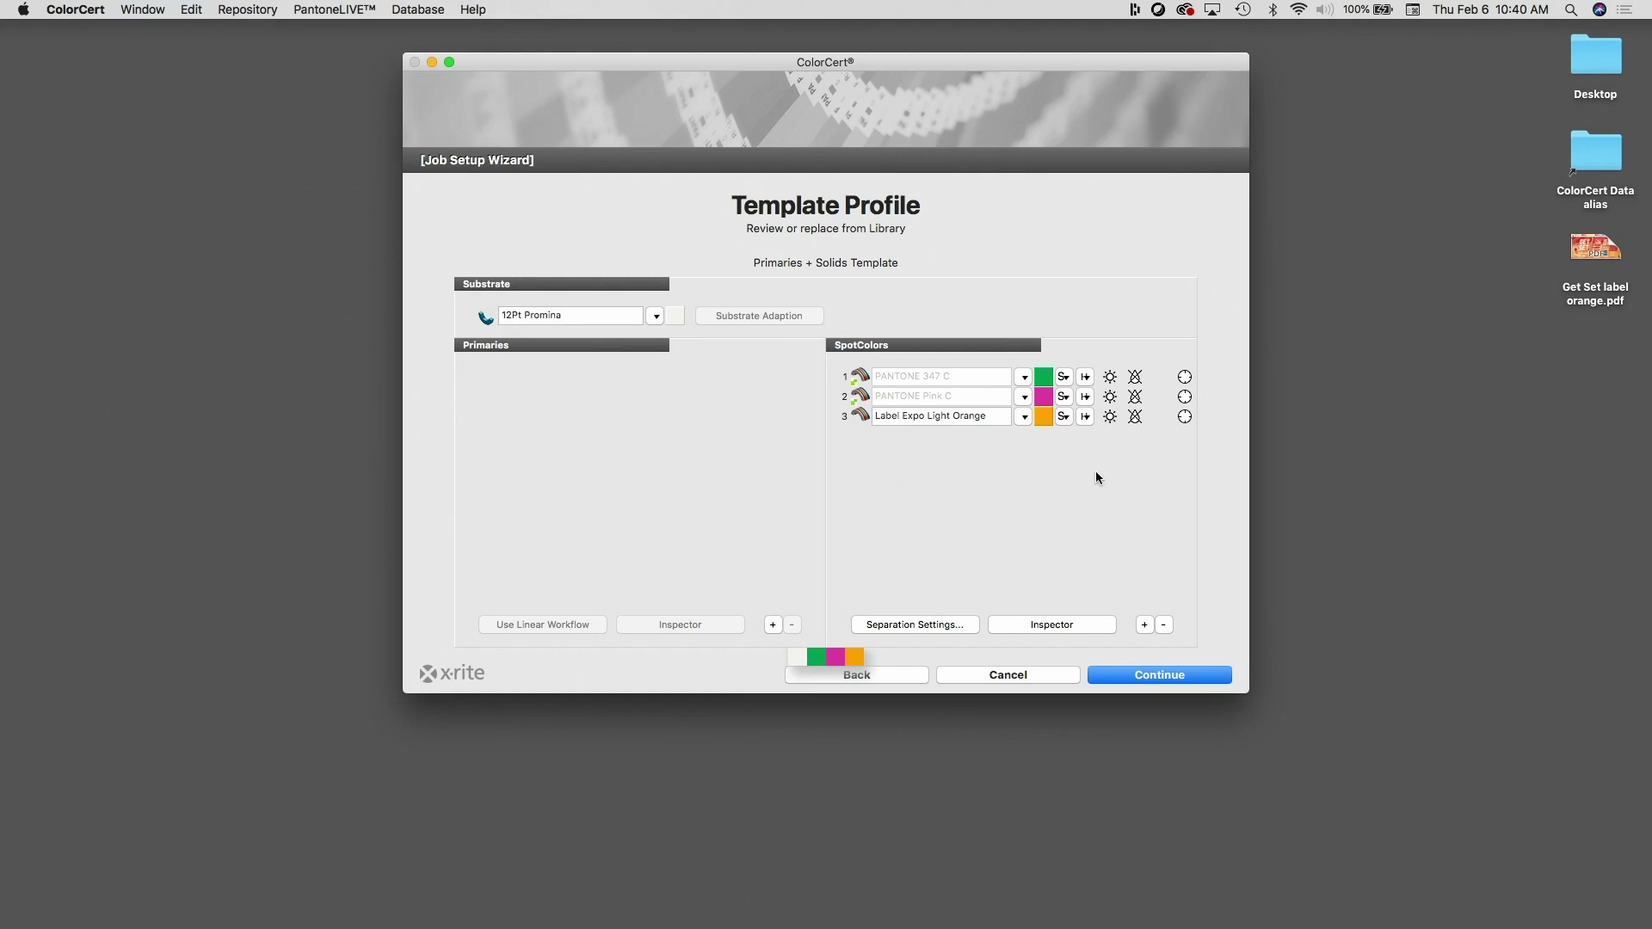
# Continue to the job information page and place the cursor in the Job Name field.
pyautogui.click(1159, 677)
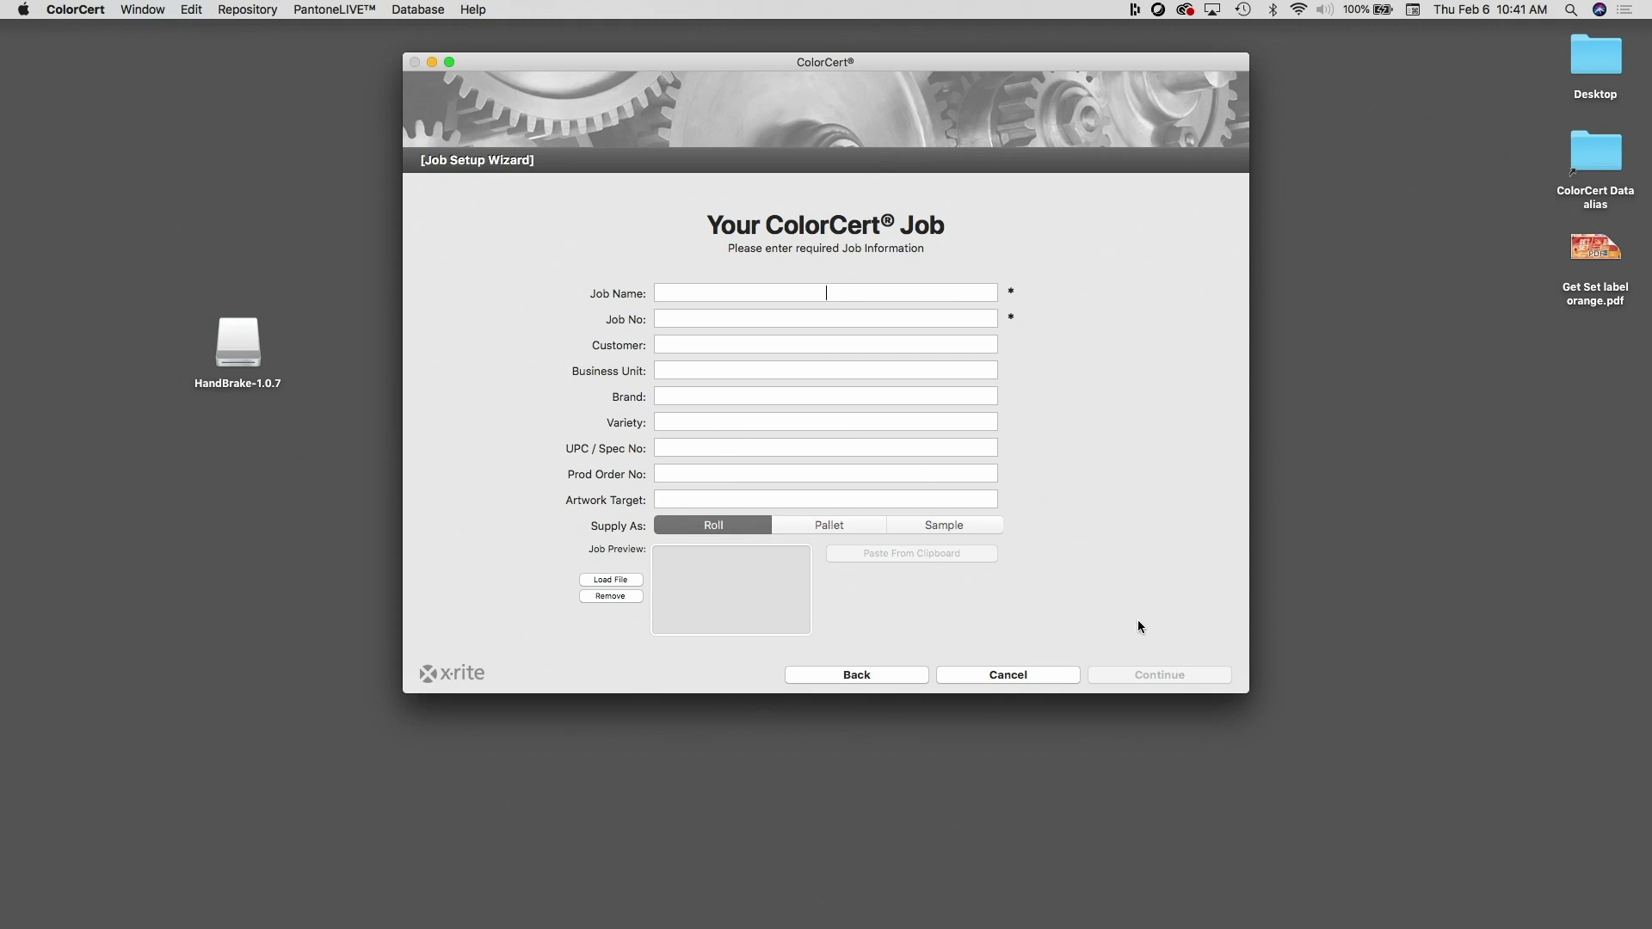
pyautogui.click(973, 298)
# Drag Get Set label orange.pdf from the desktop onto the Job Preview box.
pyautogui.click(1599, 250)
pyautogui.moveTo(1599, 250); pyautogui.dragTo(726, 573)
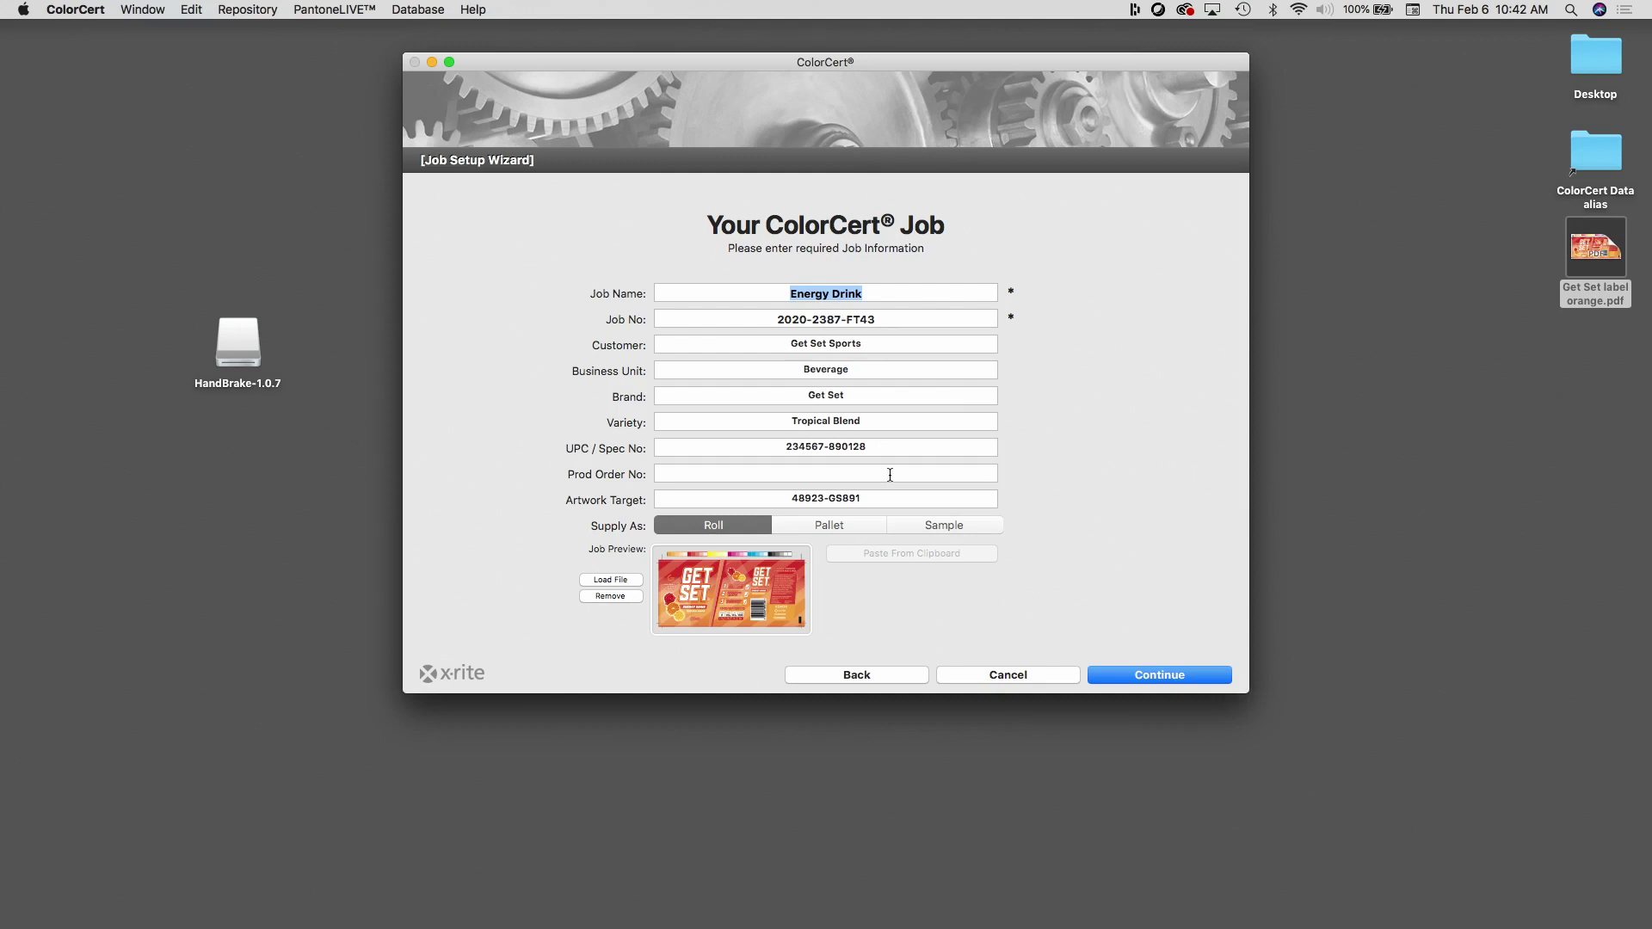
# Finish the wizard and save the job as Energy_Drink.ccj in cc_jobs.
pyautogui.click(1143, 675)
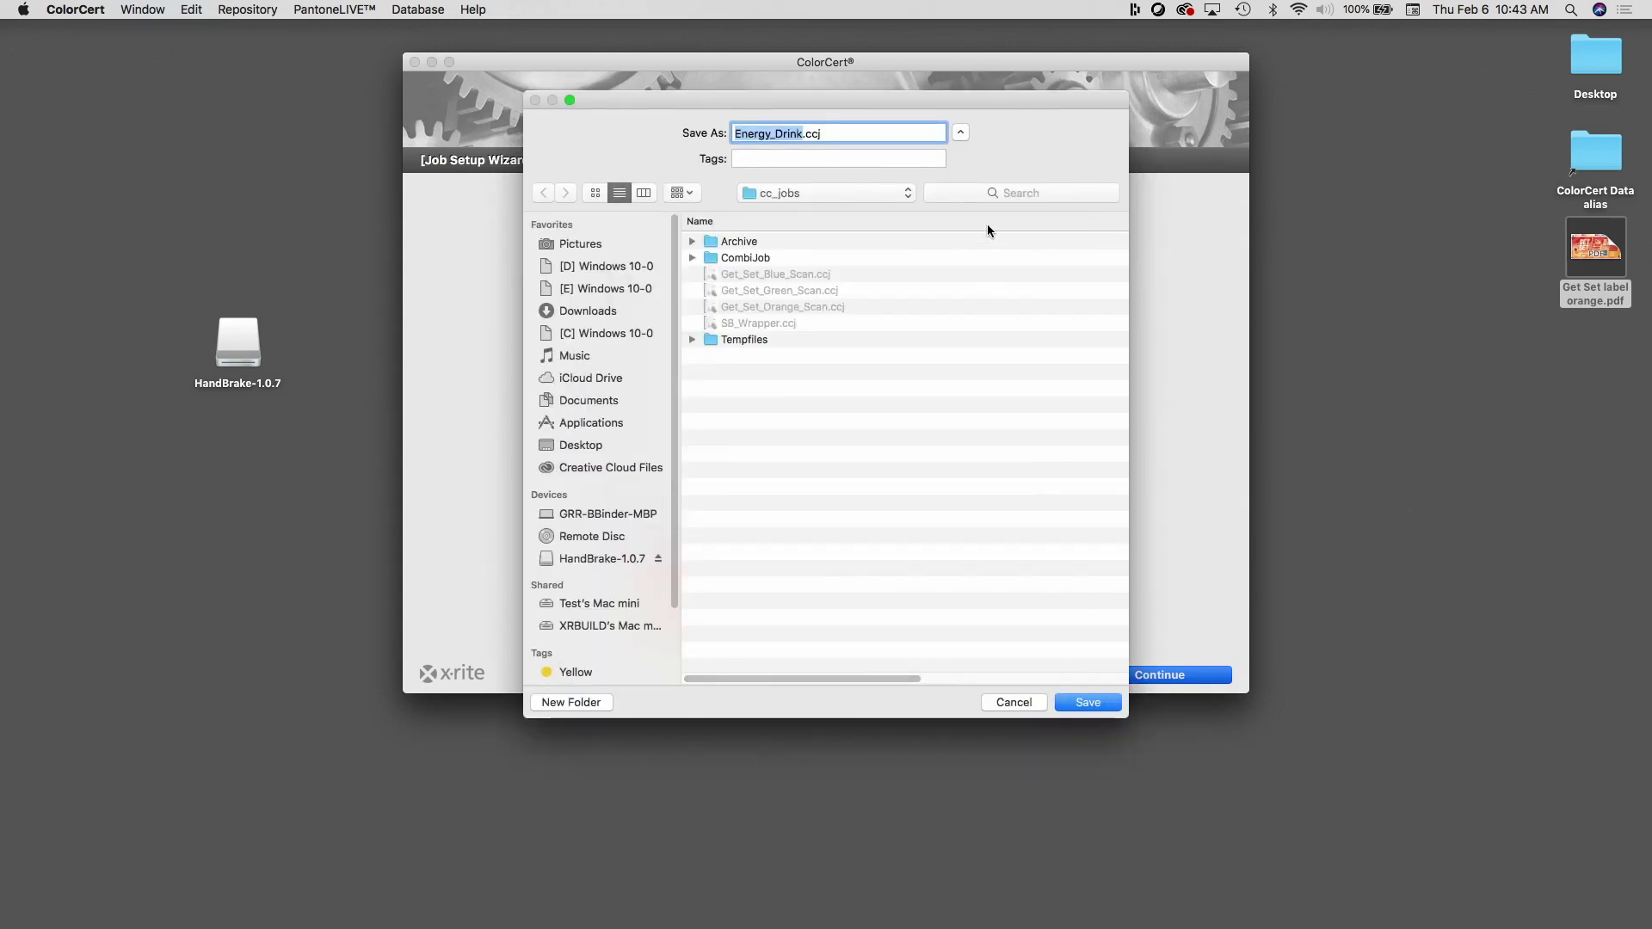
pyautogui.moveTo(860, 103); pyautogui.dragTo(1240, 309)
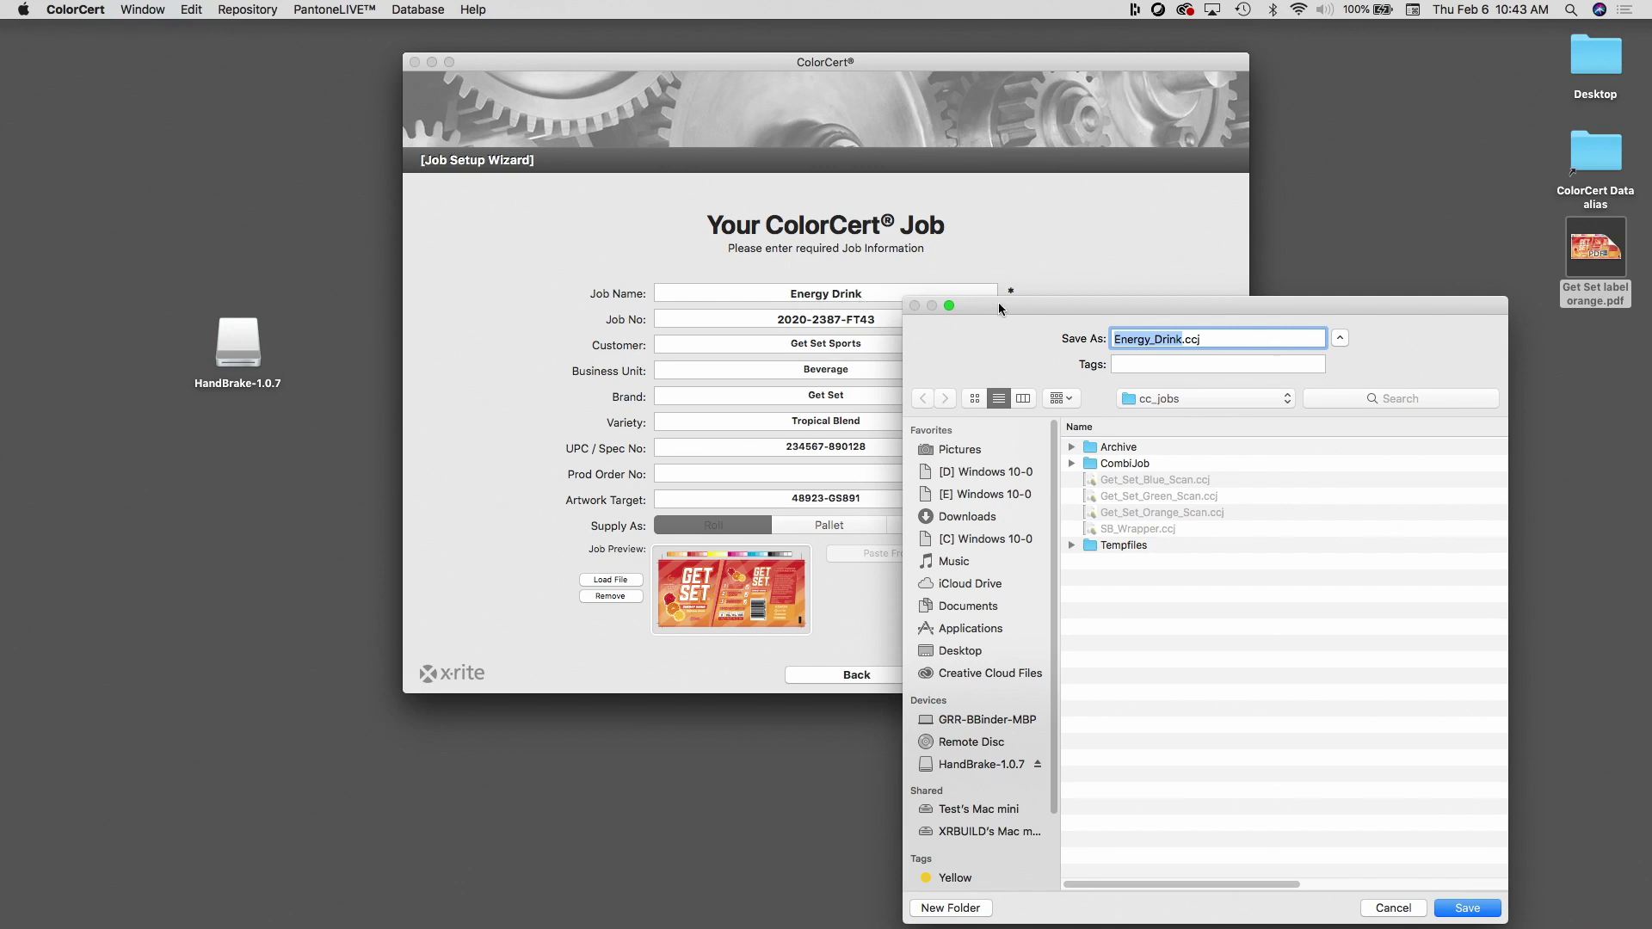
pyautogui.moveTo(999, 305); pyautogui.dragTo(971, 146)
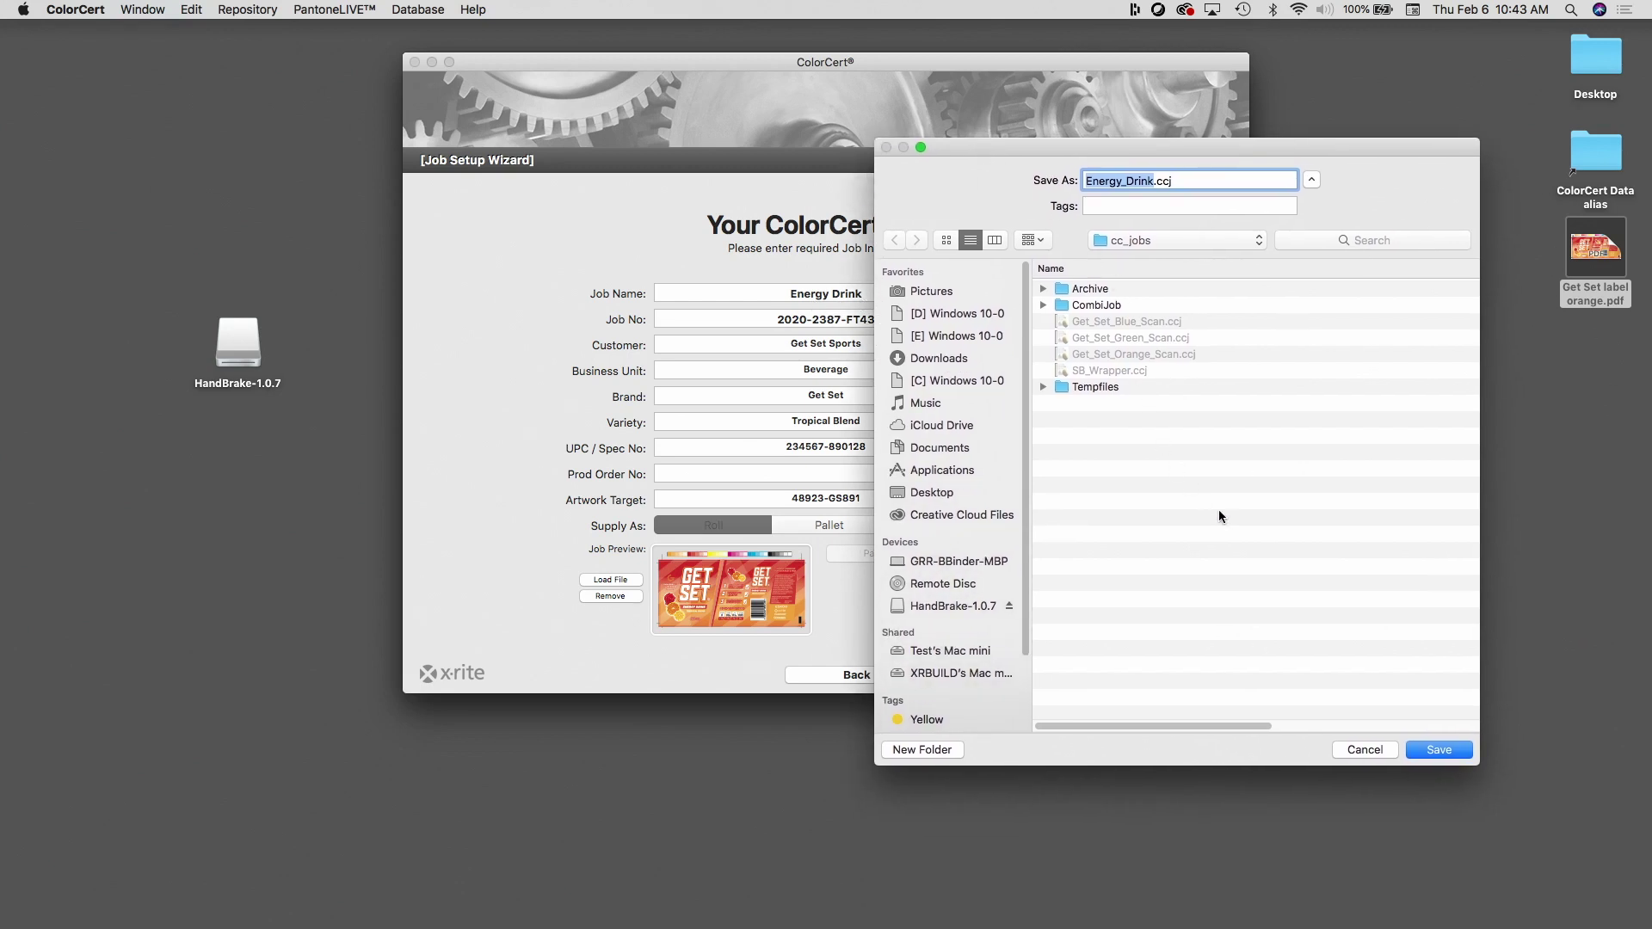
pyautogui.click(1426, 753)
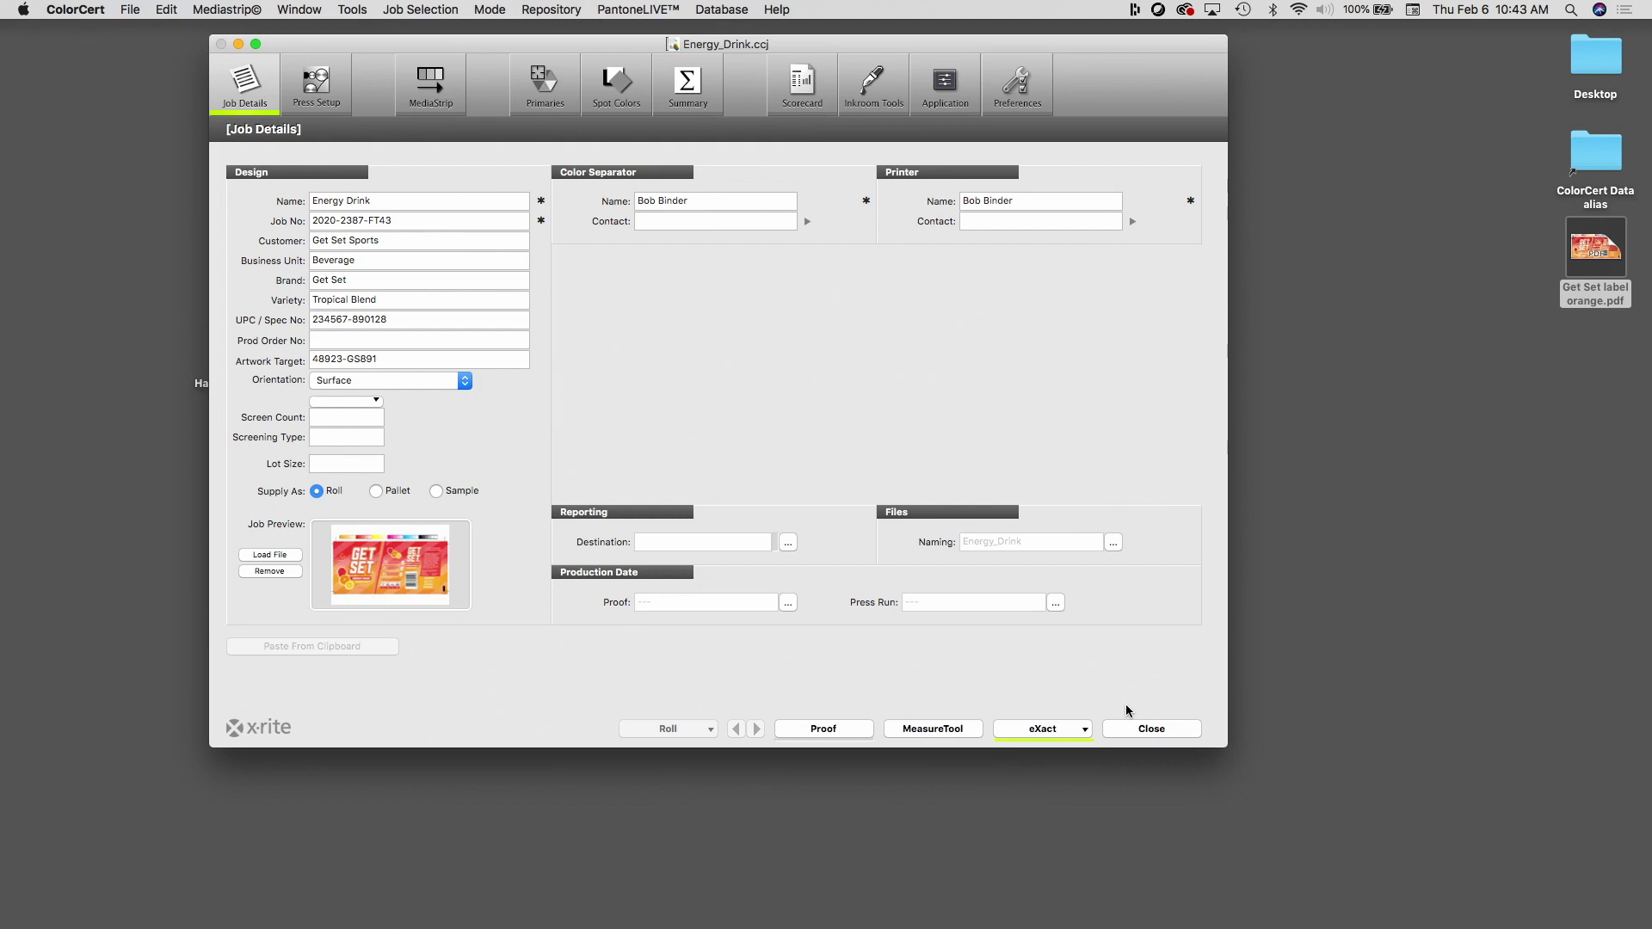
# Close the Energy_Drink job and open the Pressroom Tools options in the Chooser.
pyautogui.click(1142, 731)
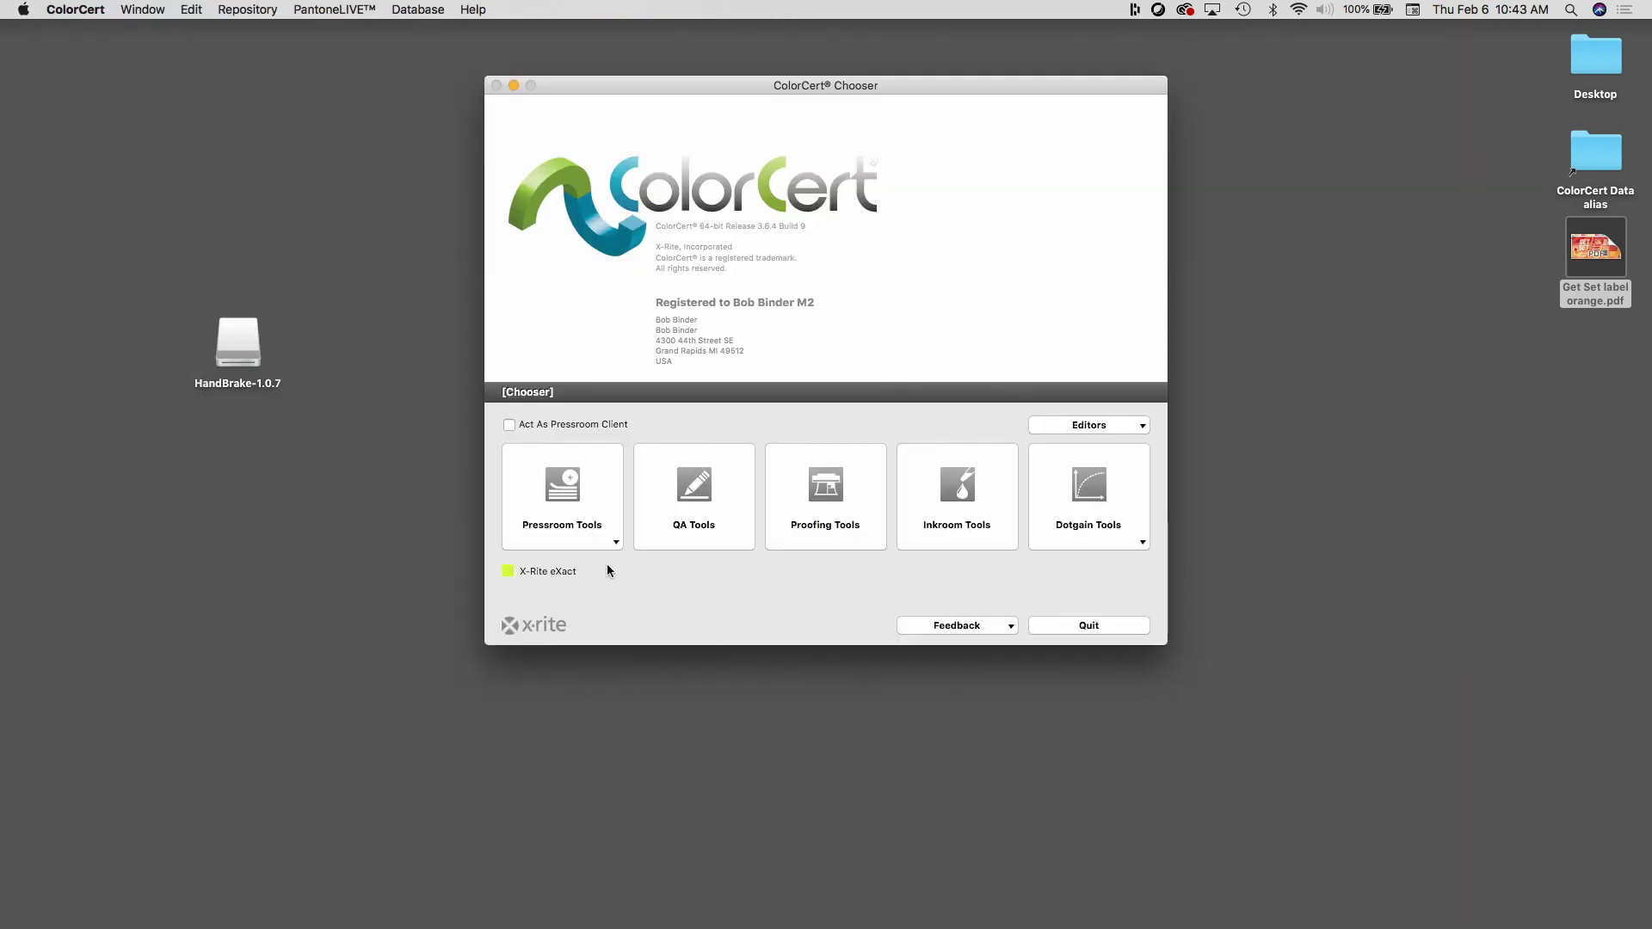
pyautogui.click(583, 543)
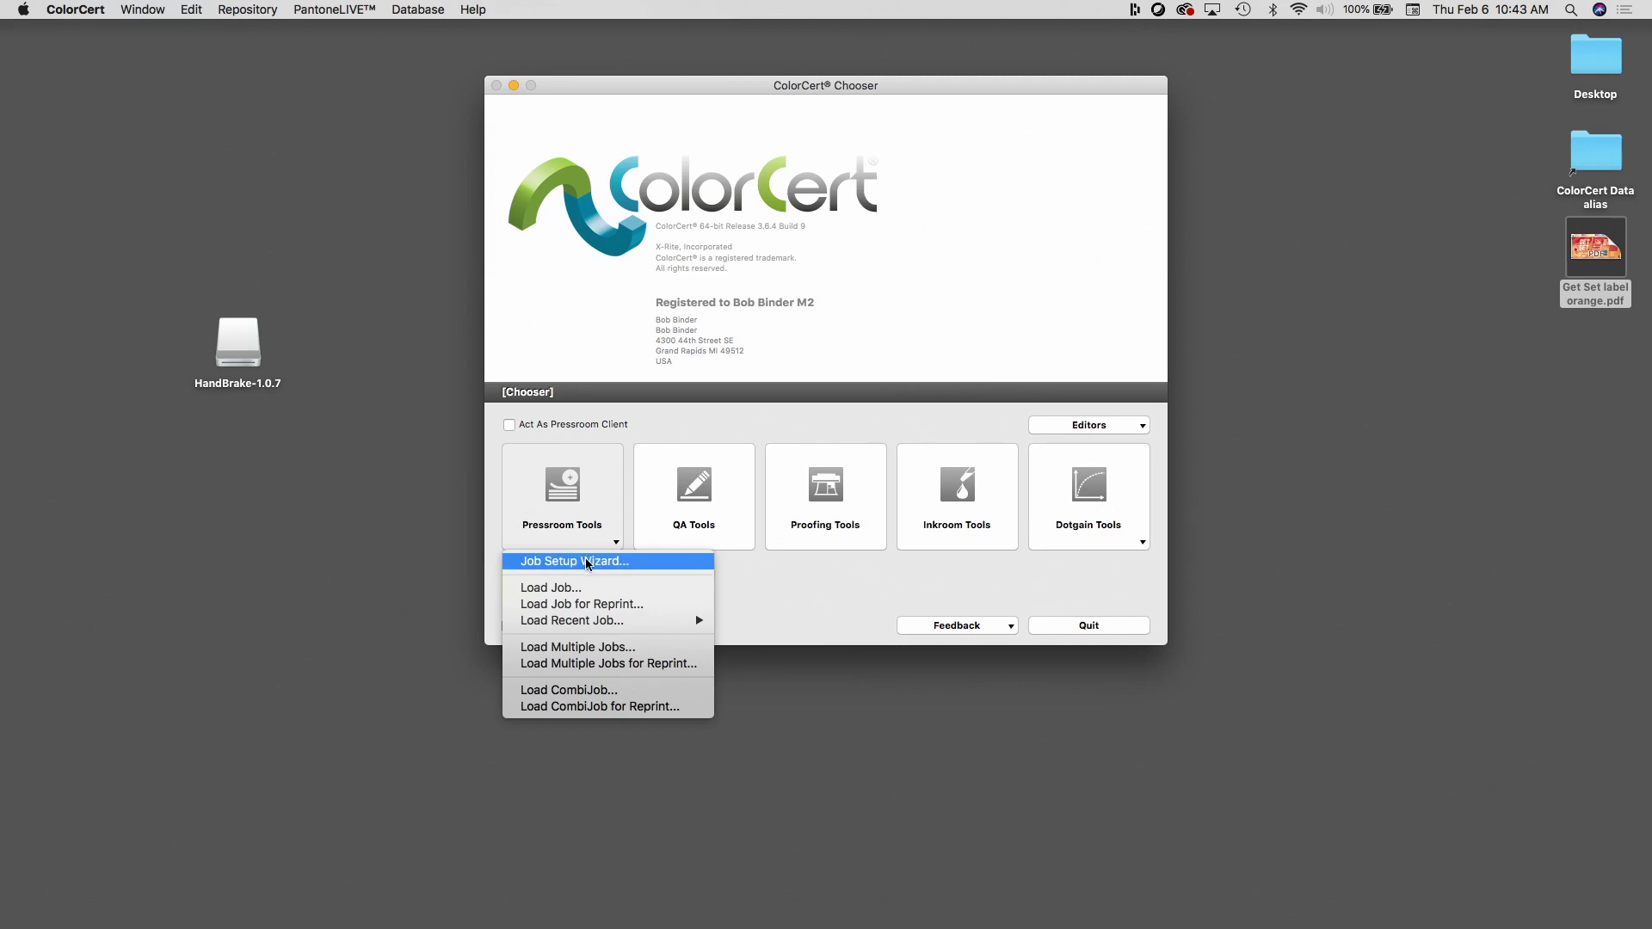